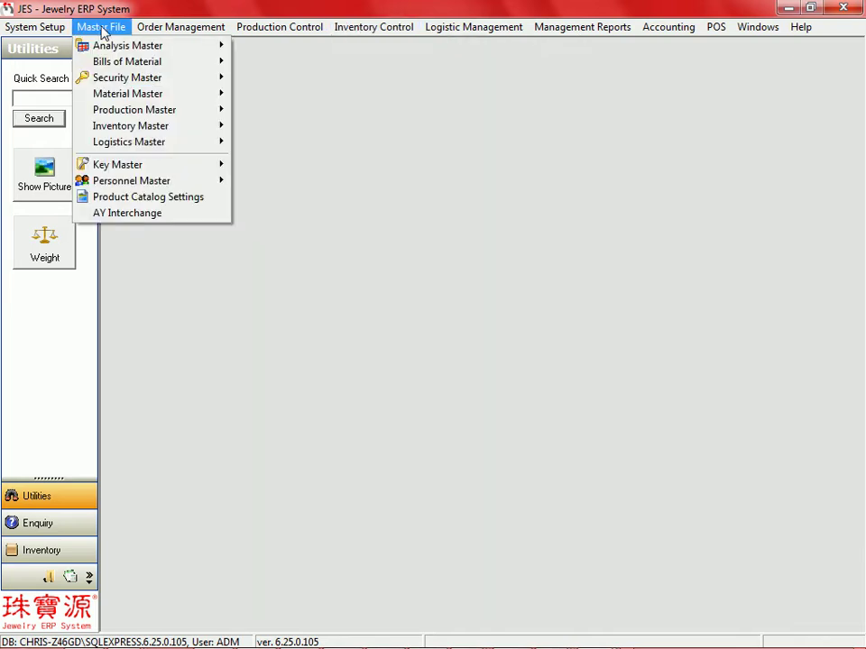
Open the Item Master list from Bills of Material and filter it to ST - Stone.
left_click(98, 25)
mouse_move(126, 45)
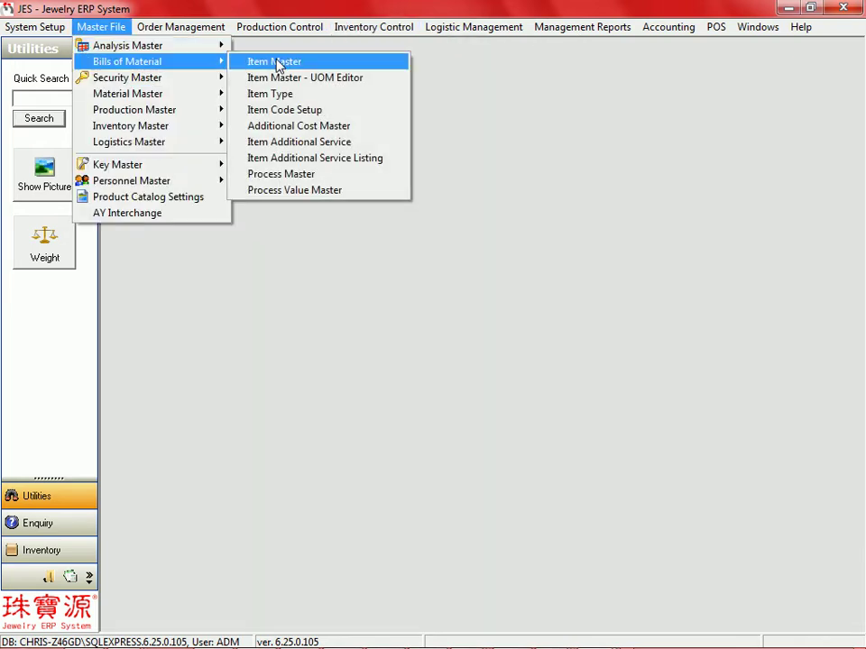
left_click(275, 61)
left_click(727, 206)
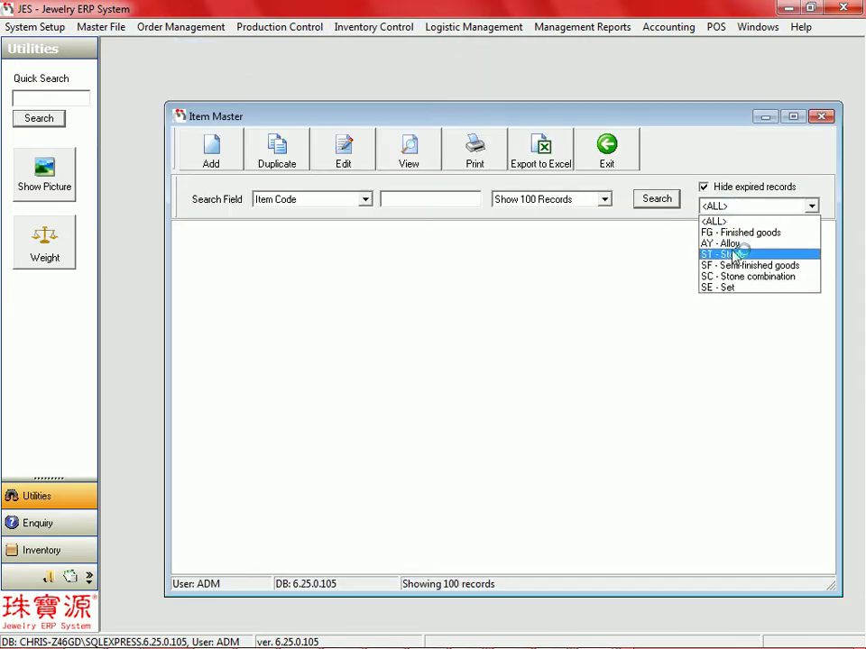
left_click(730, 253)
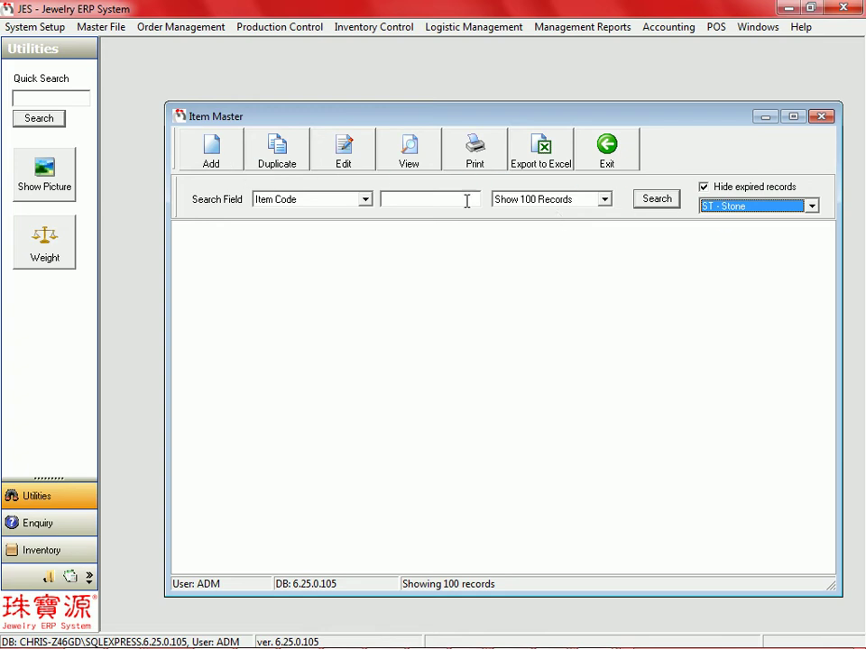
Start a new item of type ST (Stone) with manual item code input and the code CI000010.
left_click(212, 162)
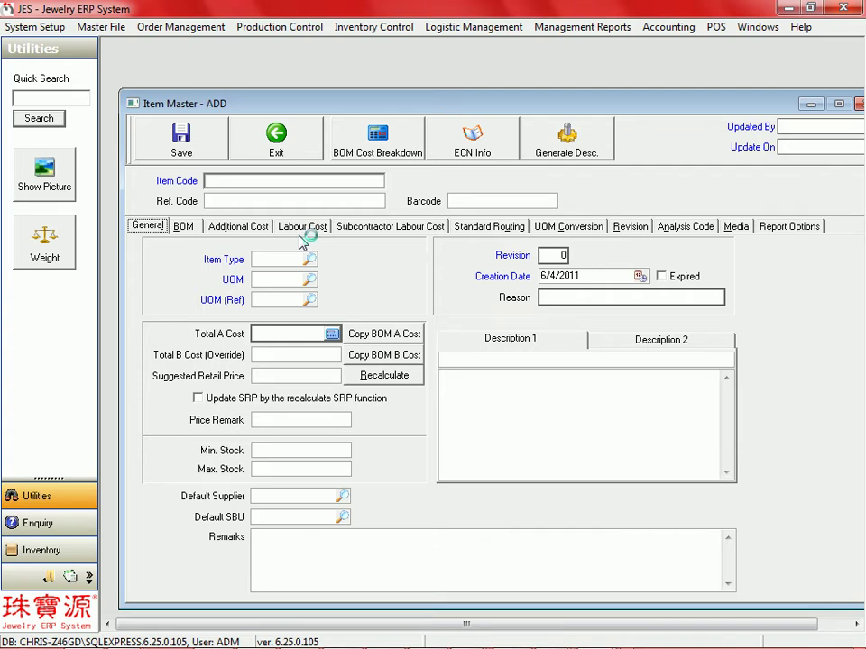
left_click(311, 260)
double_click(261, 329)
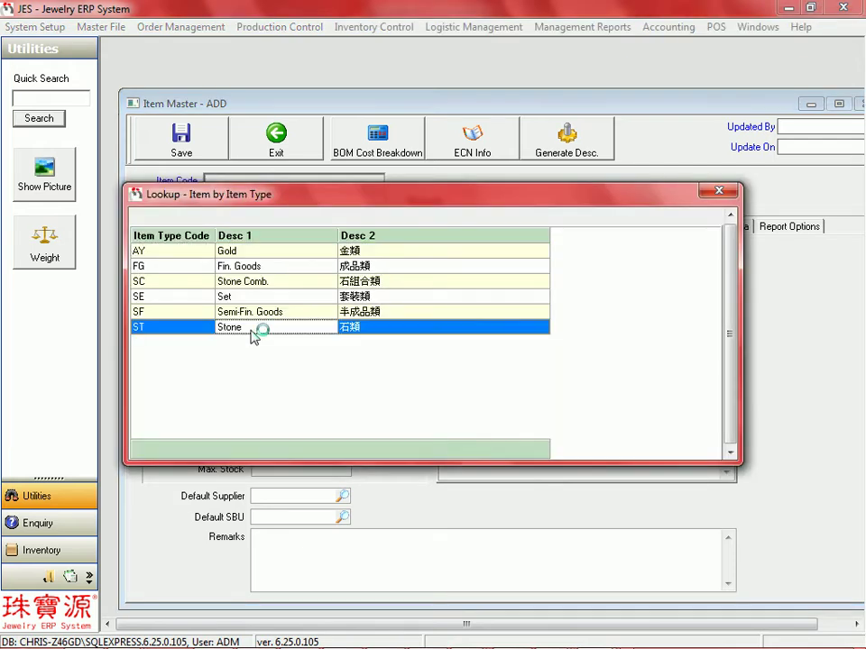
left_click(438, 185)
left_click(320, 179)
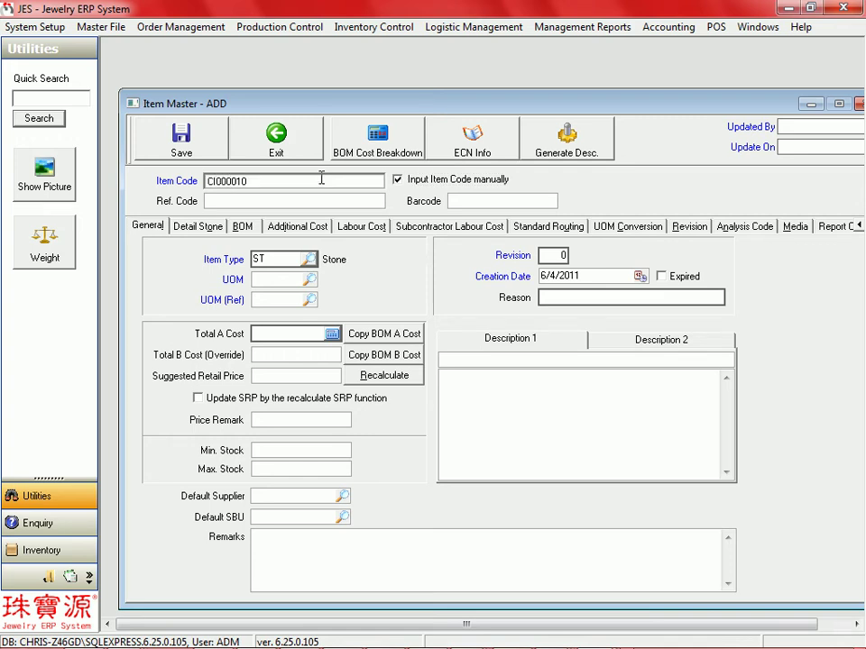
Set the item's UOM to CT, its reference UOM to PC and Description 1 to "Diamond".
left_click(309, 279)
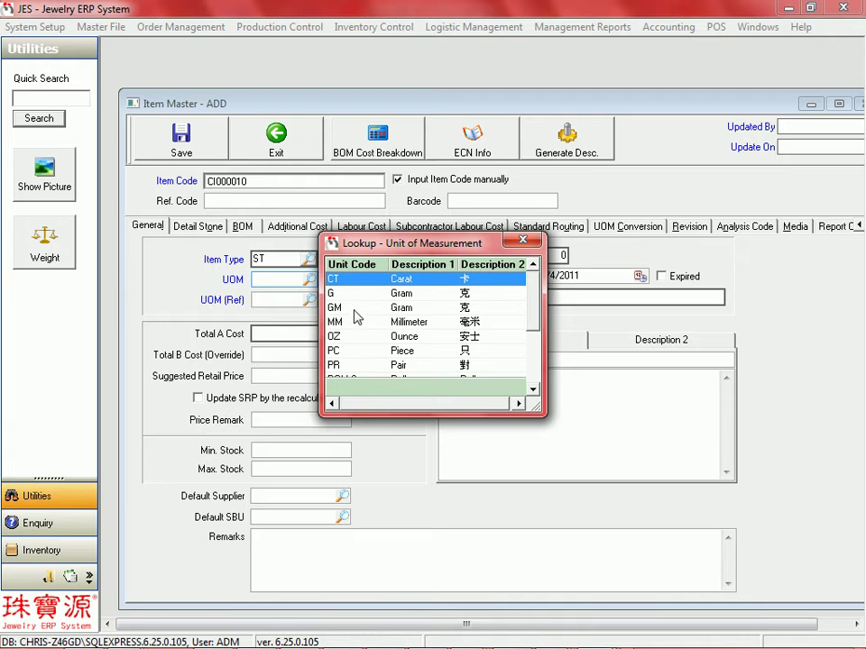
double_click(353, 280)
left_click(310, 300)
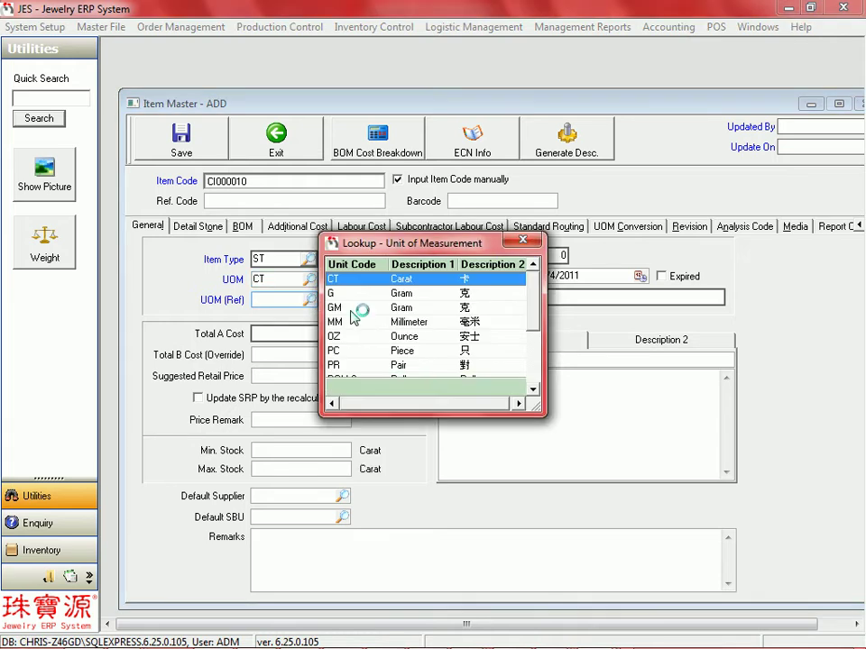
double_click(356, 351)
left_click(504, 359)
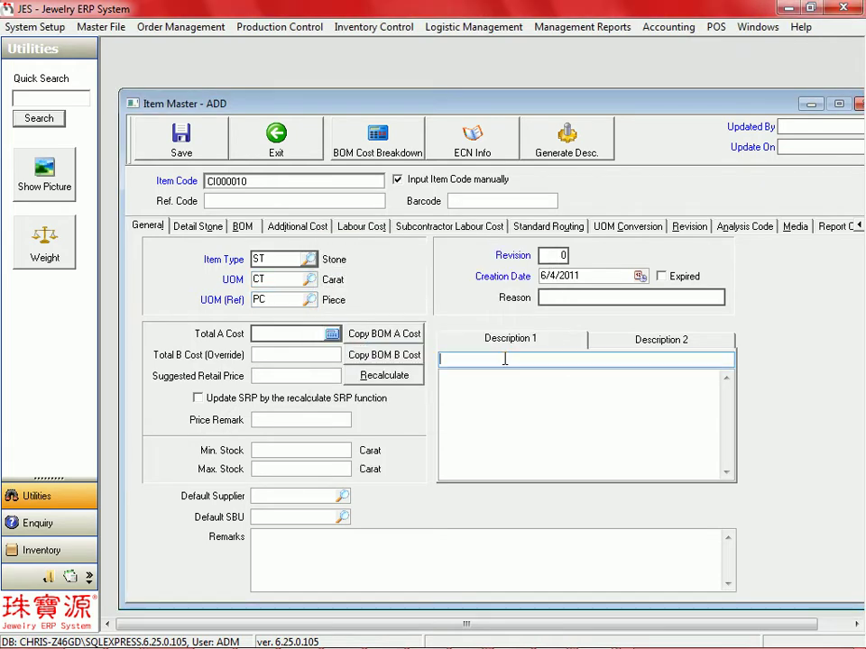
type("Diamond")
left_click(310, 357)
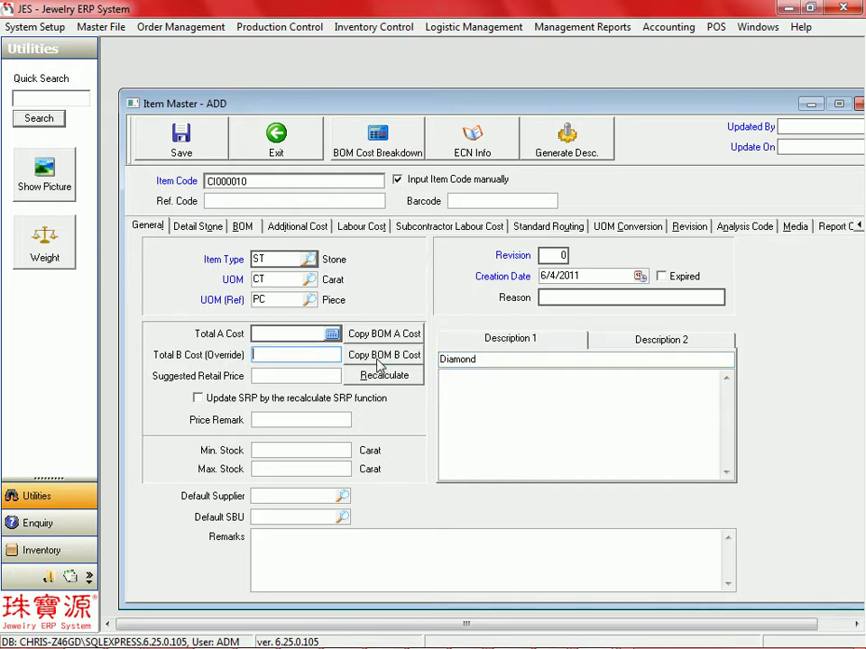
In the stone details, set the stone type to DI (Diamond) and the shape to XX.
left_click(199, 227)
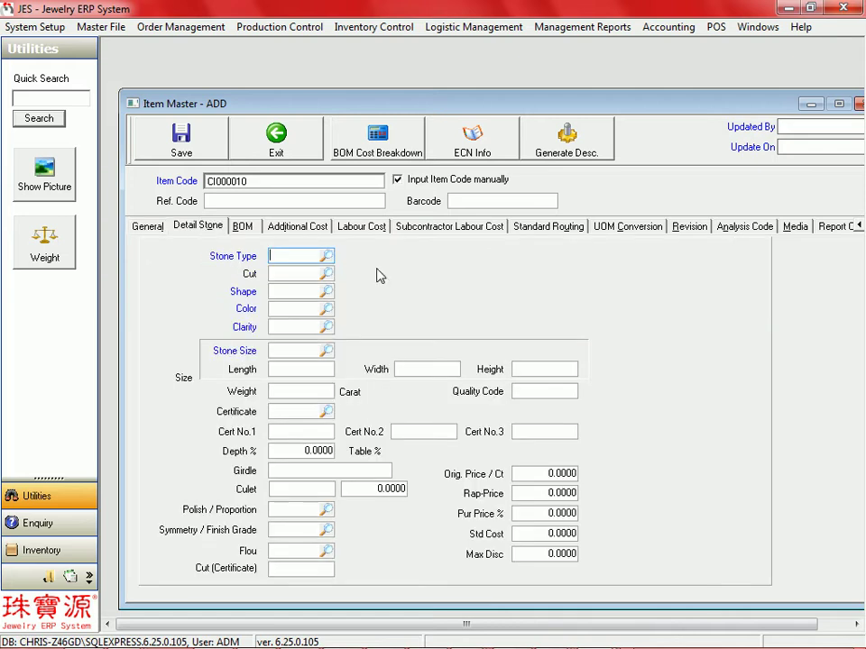
left_click(327, 256)
key("d")
key("i")
key("Return")
left_click(327, 293)
key("x")
key("Return")
Set the stone's color, clarity and stone size to XX.
left_click(329, 308)
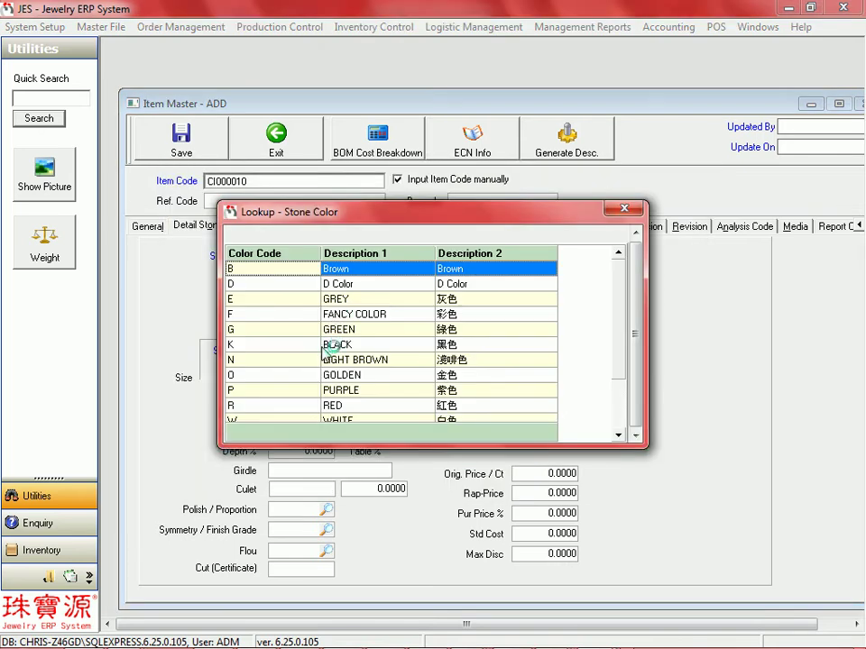
scroll(319, 343, "down", 2)
left_click(326, 396)
double_click(327, 396)
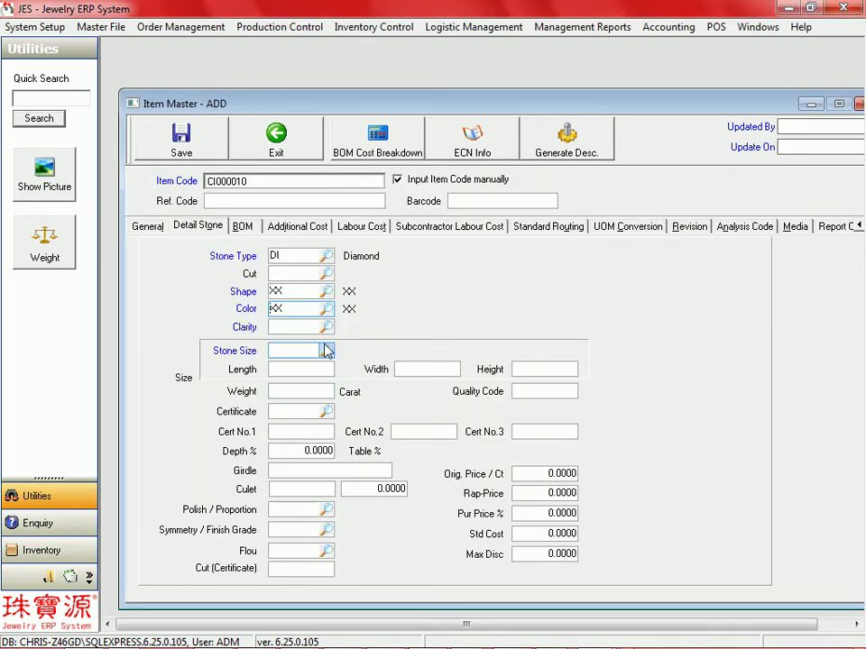
left_click(328, 324)
scroll(347, 385, "down", 2)
double_click(343, 432)
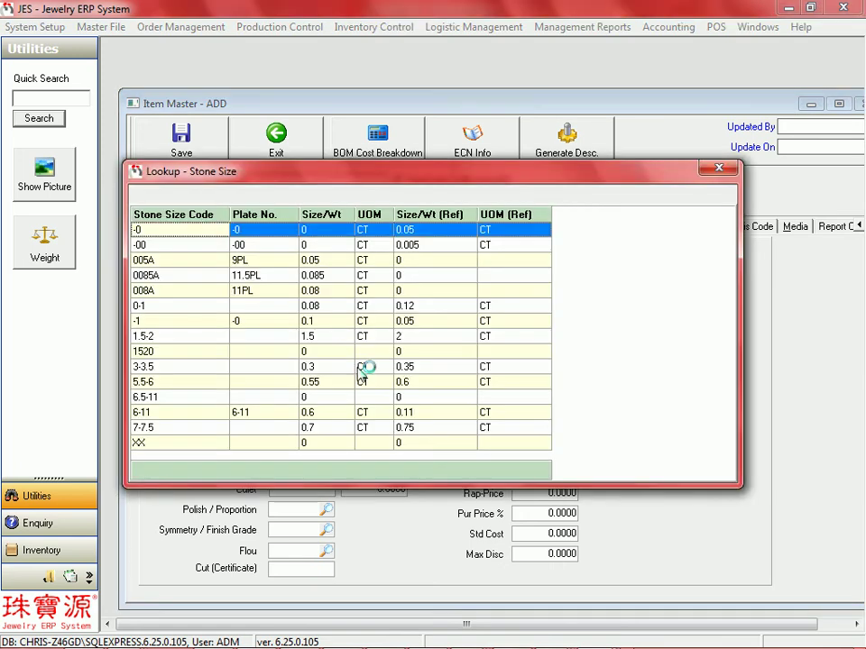
key("Escape")
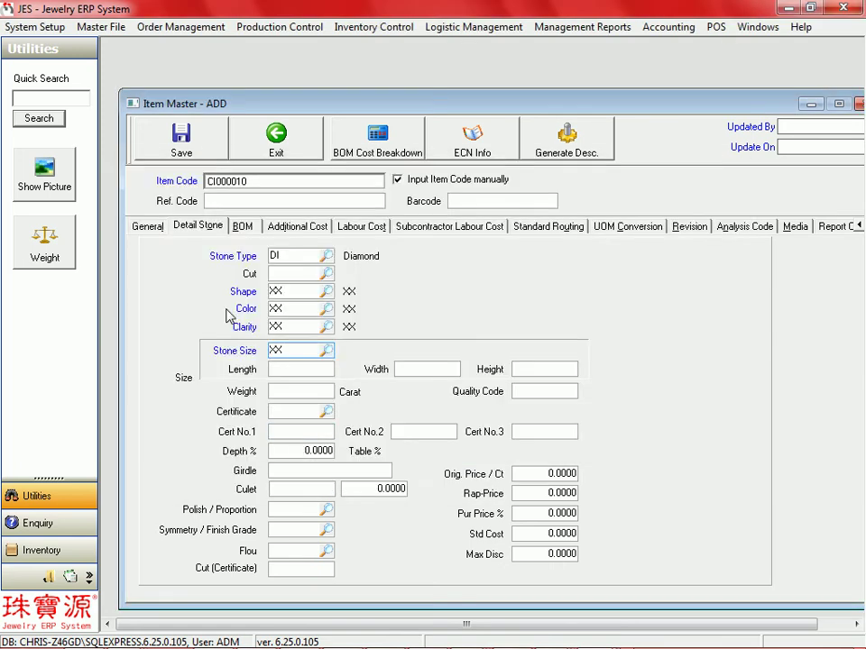
Review the general and stone details, and try to save the item under code CI000010.
left_click(149, 228)
left_click(210, 231)
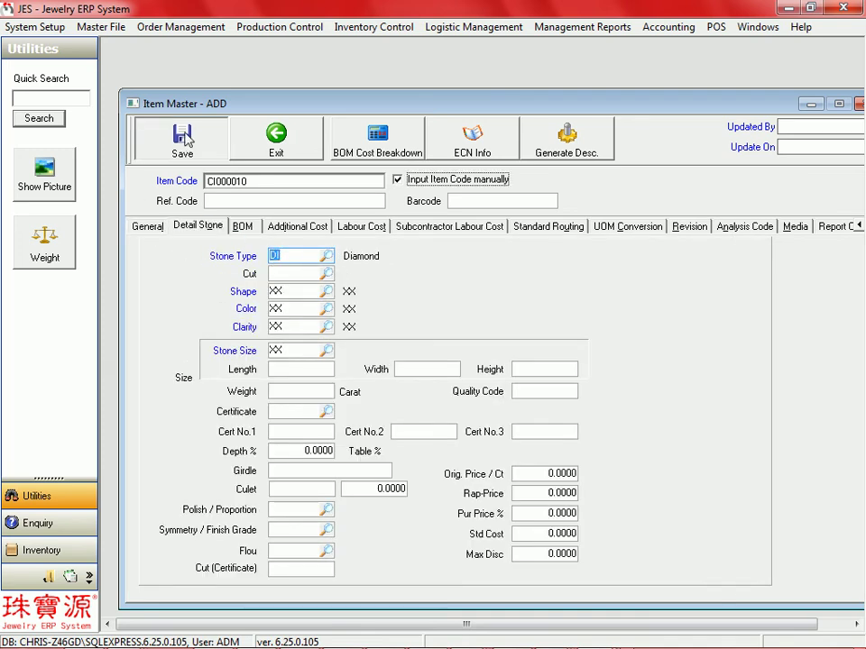
left_click(181, 137)
left_click(446, 344)
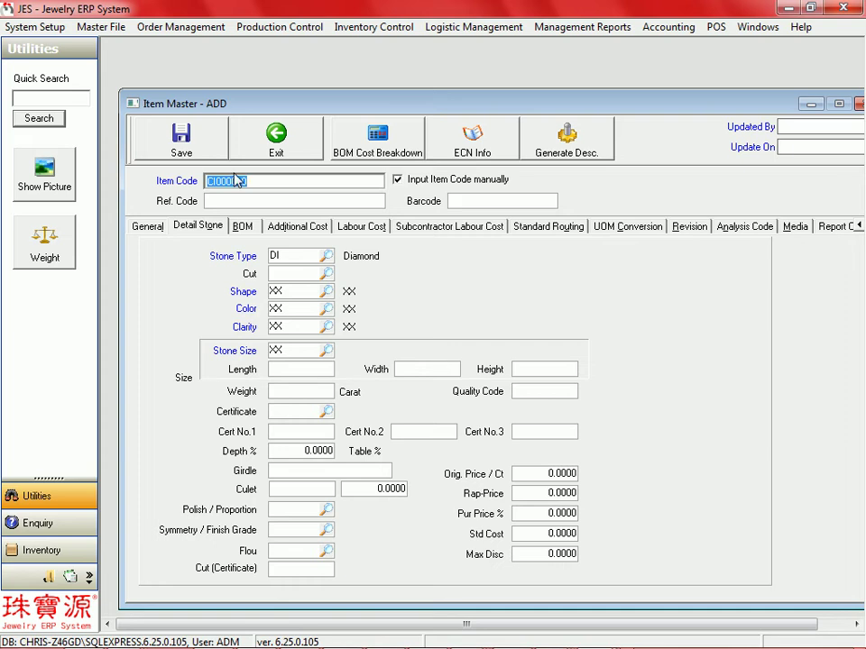
Change the item code to CI000011 and save the stone item record.
left_click(271, 183)
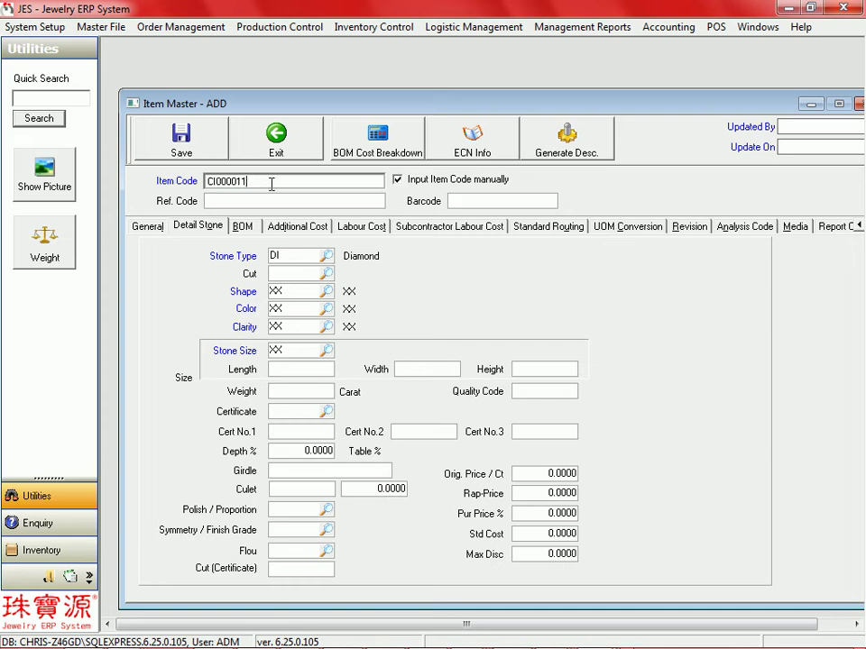
left_click(198, 149)
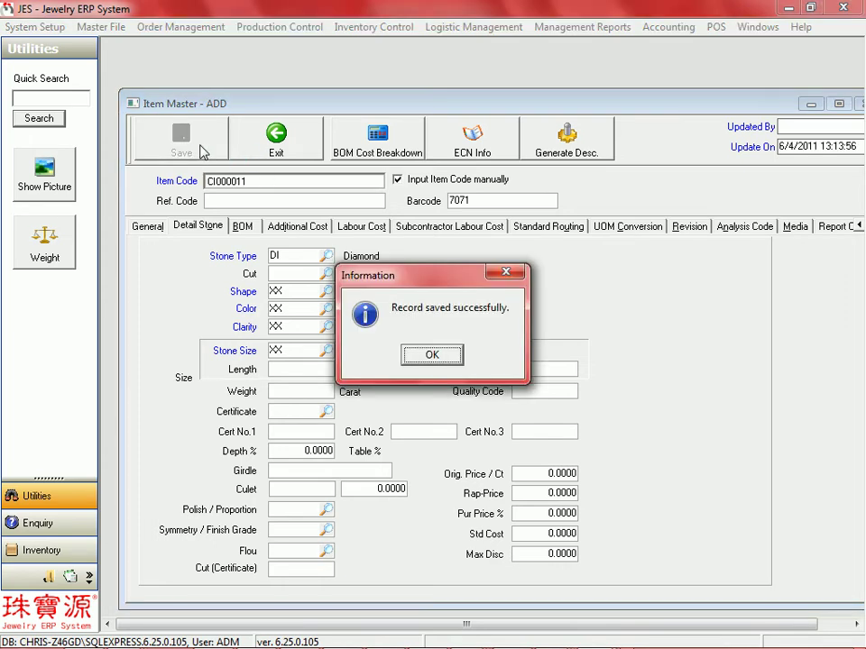
left_click(415, 354)
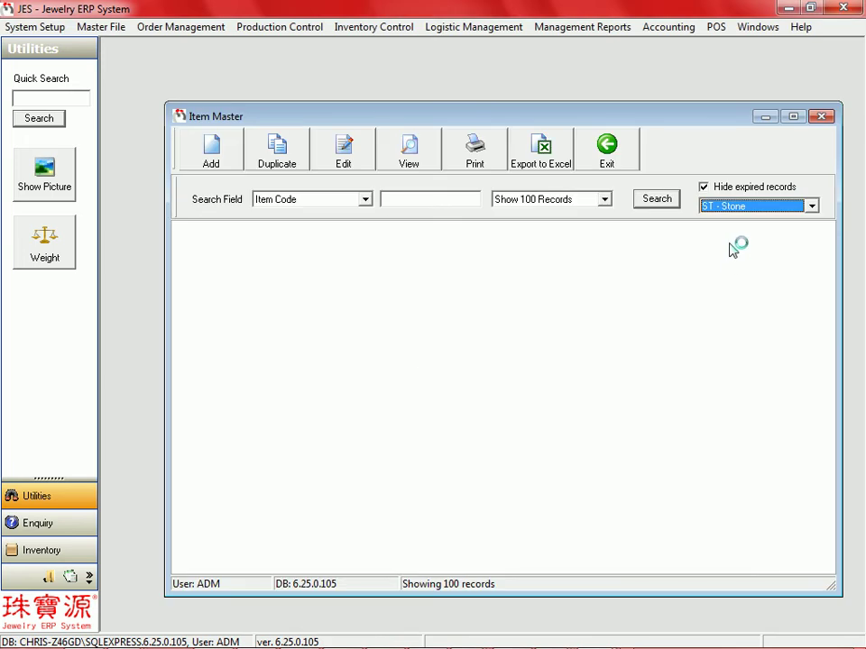
Minimize the Item Master list and start a new Consignment (In) document from Inventory Control.
left_click(765, 117)
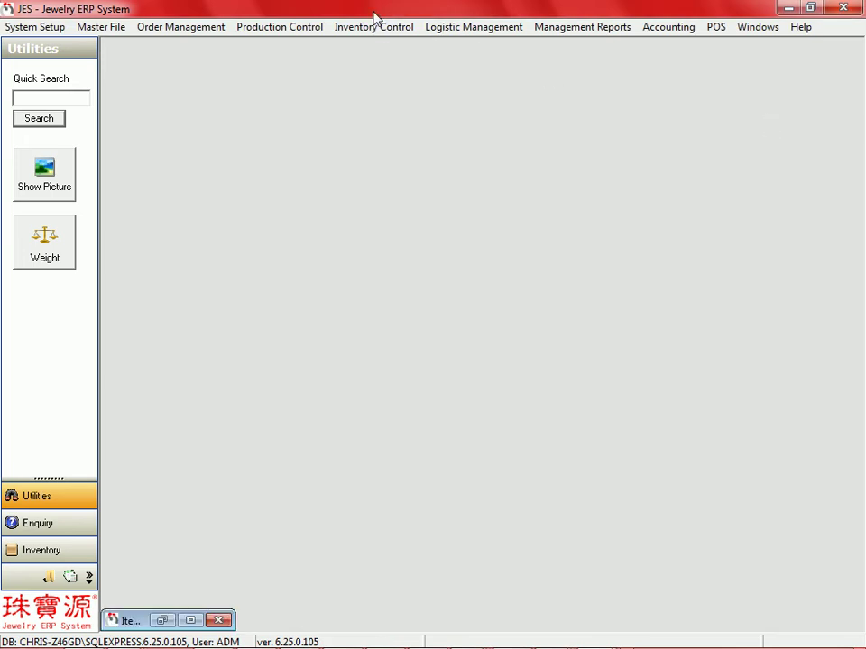
left_click(373, 26)
mouse_move(460, 382)
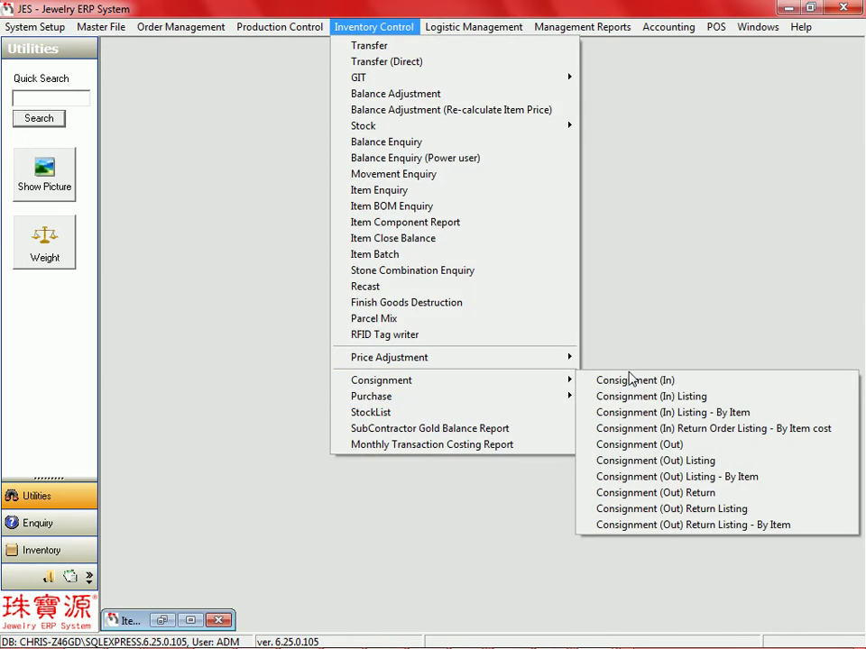
left_click(629, 382)
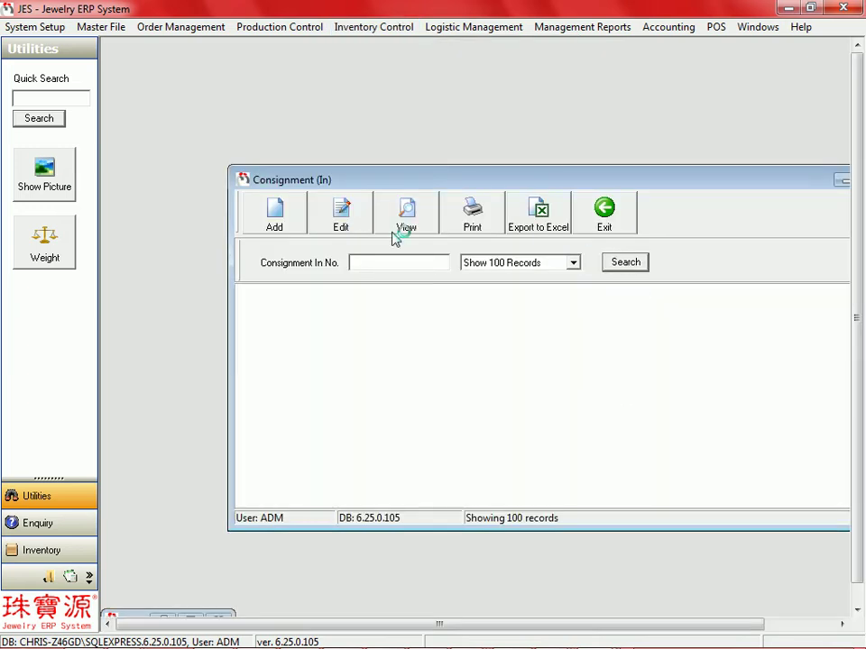
left_click(278, 218)
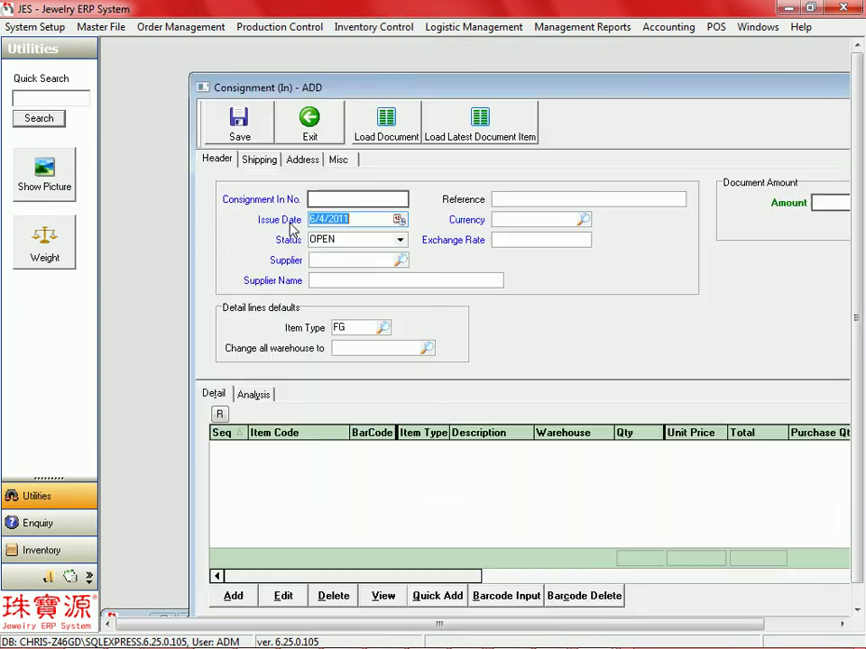
left_click_drag(441, 93, 359, 62)
Set the consignment's supplier to OJL, Objective Jewelry Limited.
left_click(311, 225)
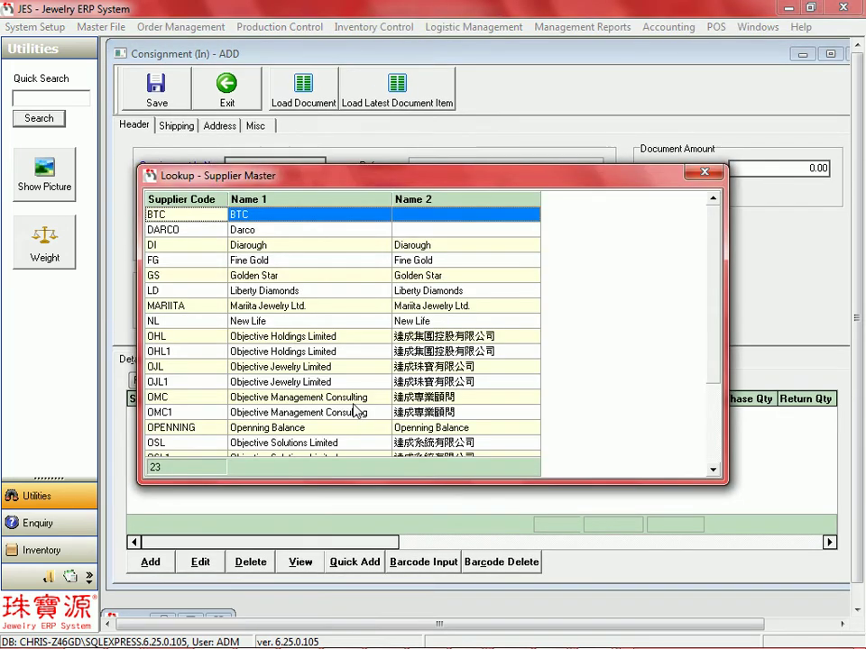
key("Down")
key("Down")
key("Down")
key("Down")
key("Down")
key("Down")
key("Down")
key("Down")
key("Down")
key("Down")
key("Down")
key("Down")
key("Down")
key("Down")
key("Down")
key("Down")
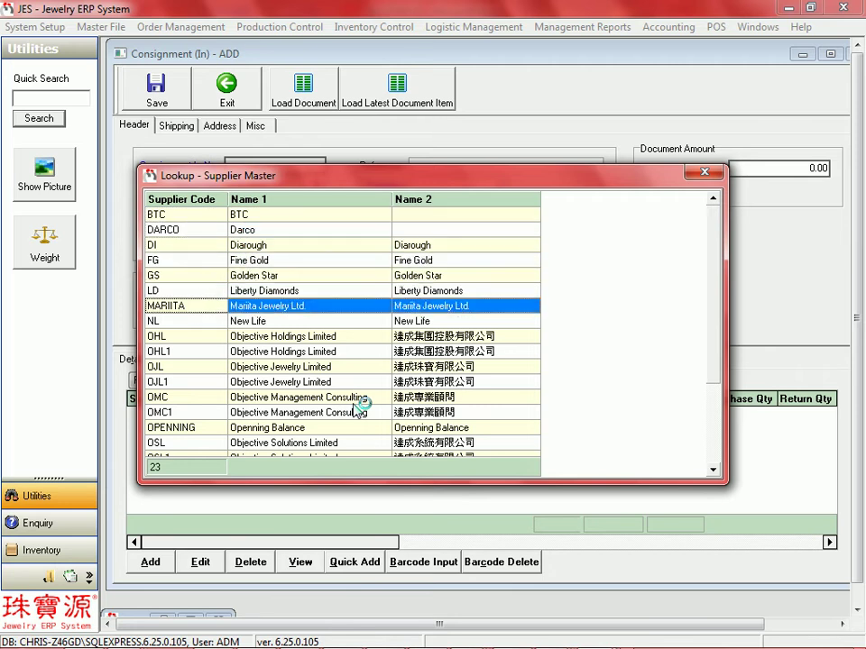
key("Up")
key("Up")
key("Up")
key("Up")
key("Up")
key("Up")
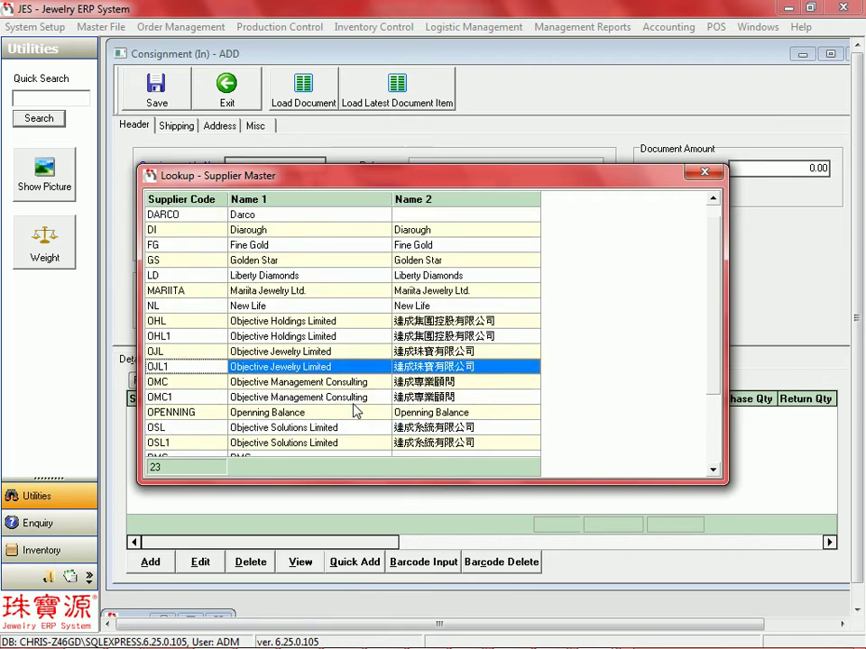
key("Return")
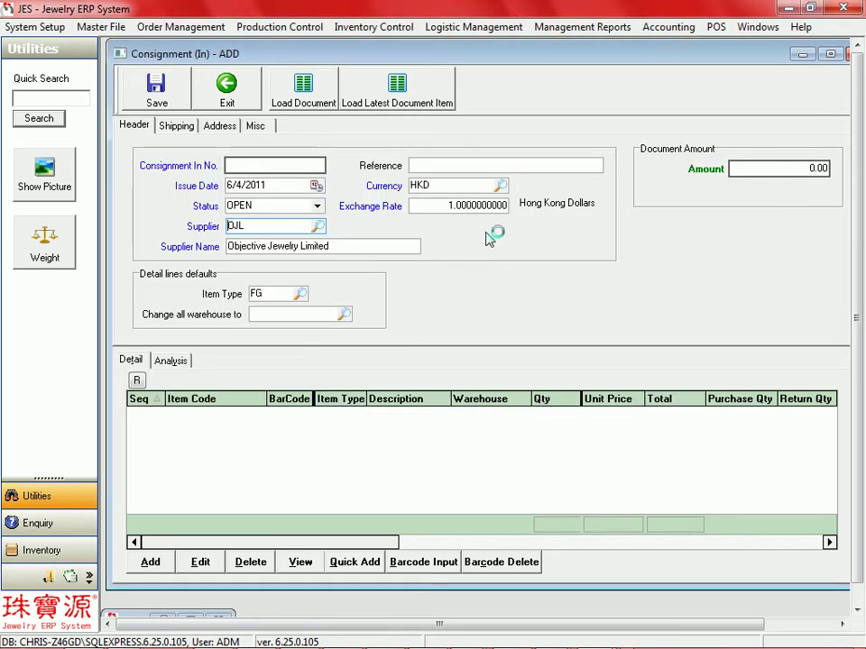
Set the detail line defaults to item type ST (Stone) and warehouse HQ (Head Quarter).
left_click(299, 295)
double_click(251, 328)
left_click(346, 316)
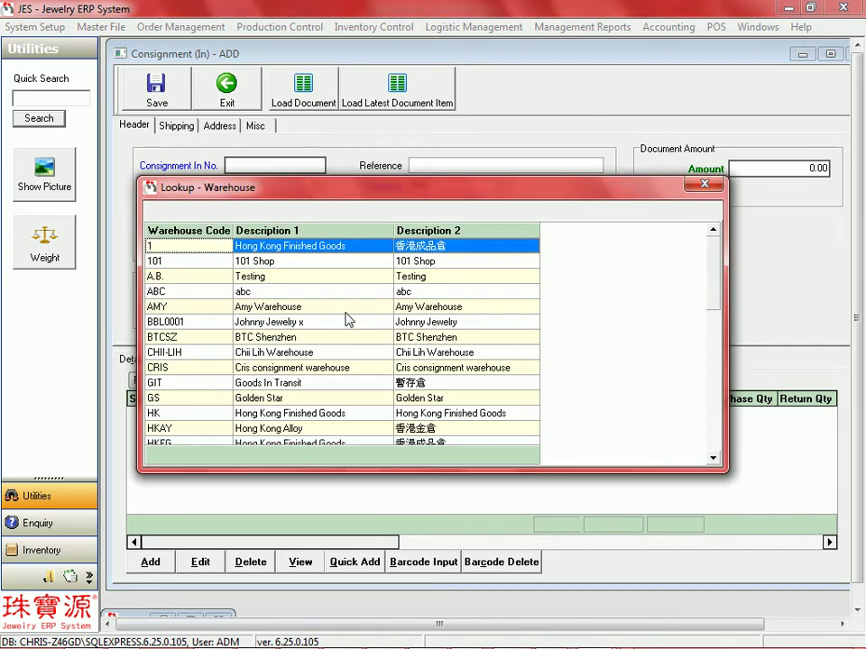
scroll(341, 379, "down", 2)
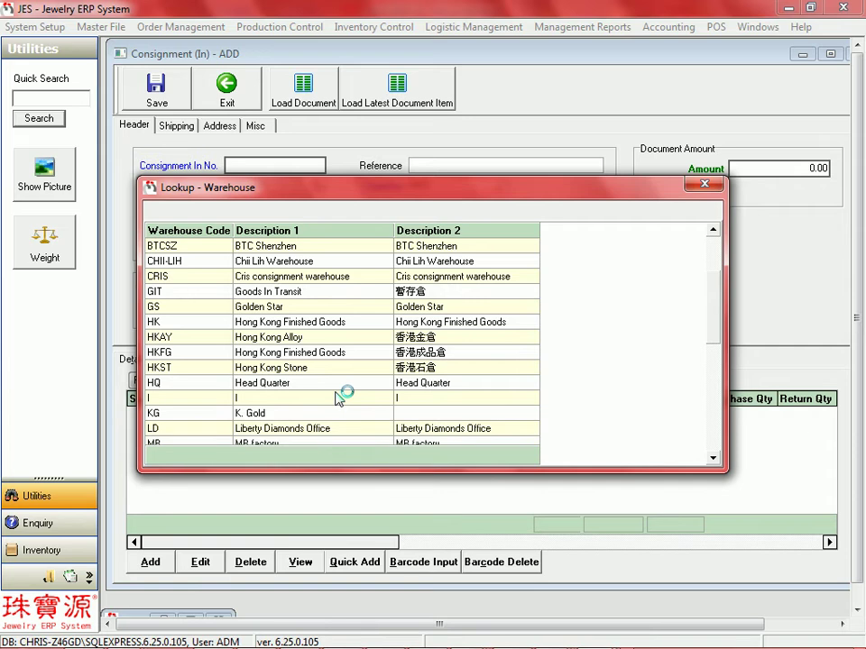
double_click(294, 386)
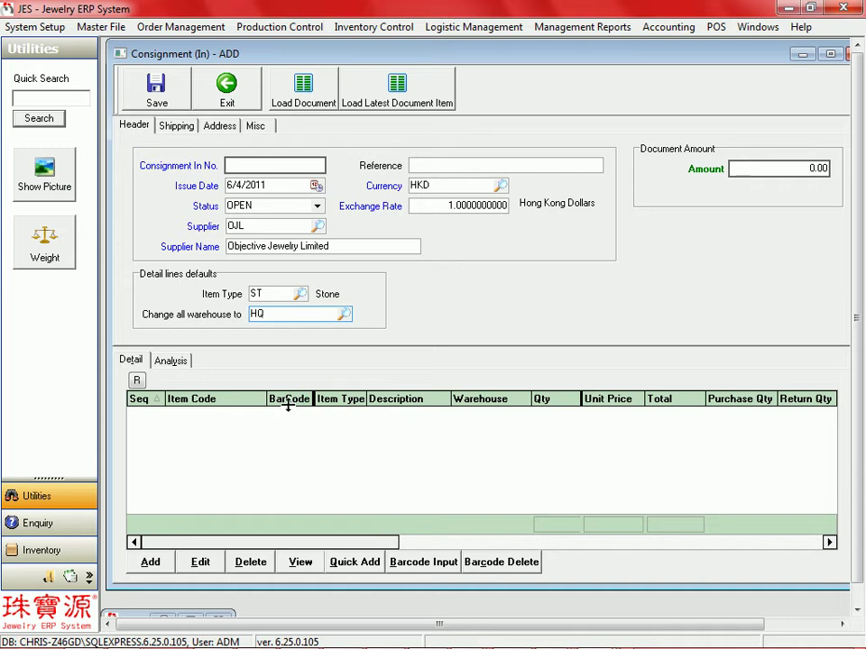
Add a consignment detail line for item code CI000011 with the description "Diamond".
left_click(150, 562)
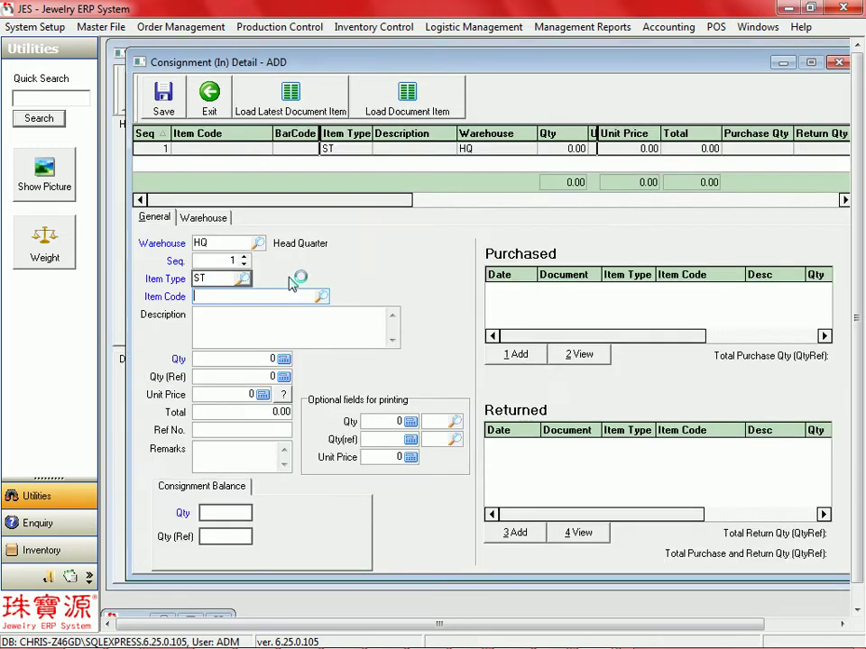
type("CI000011")
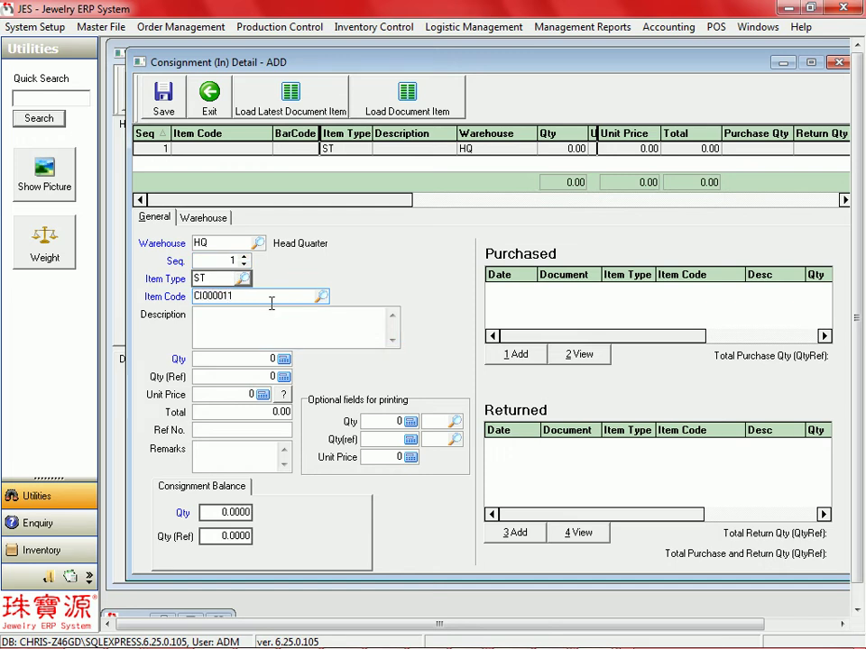
key("Tab")
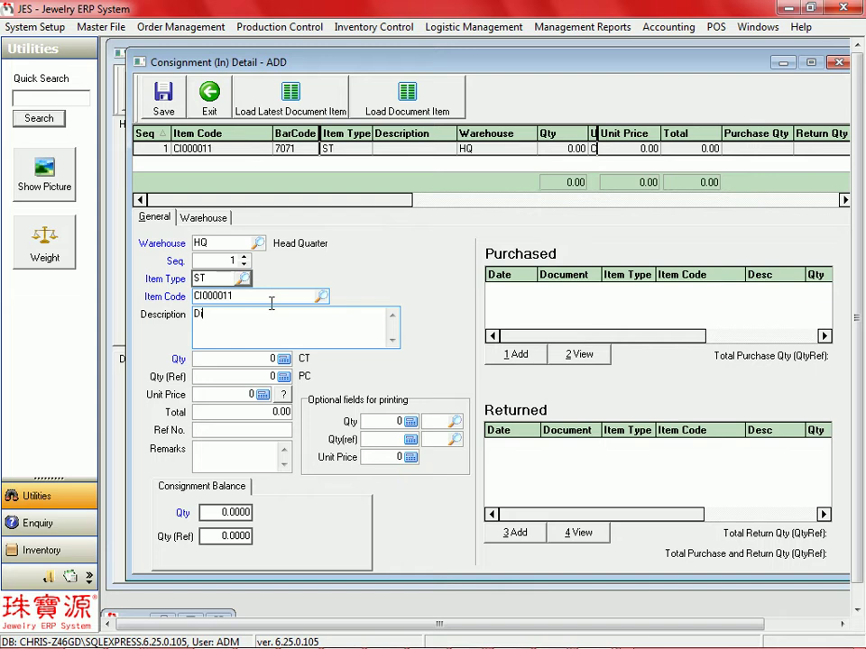
key("Tab")
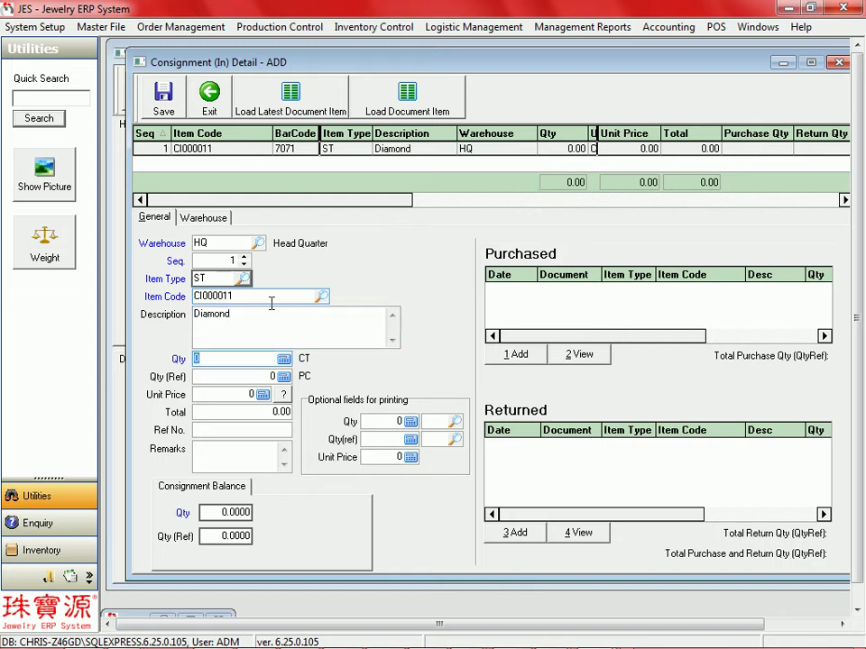
Set the Diamond line's quantity to 100 CT and unit price to 3000, and save the detail line.
key("Tab")
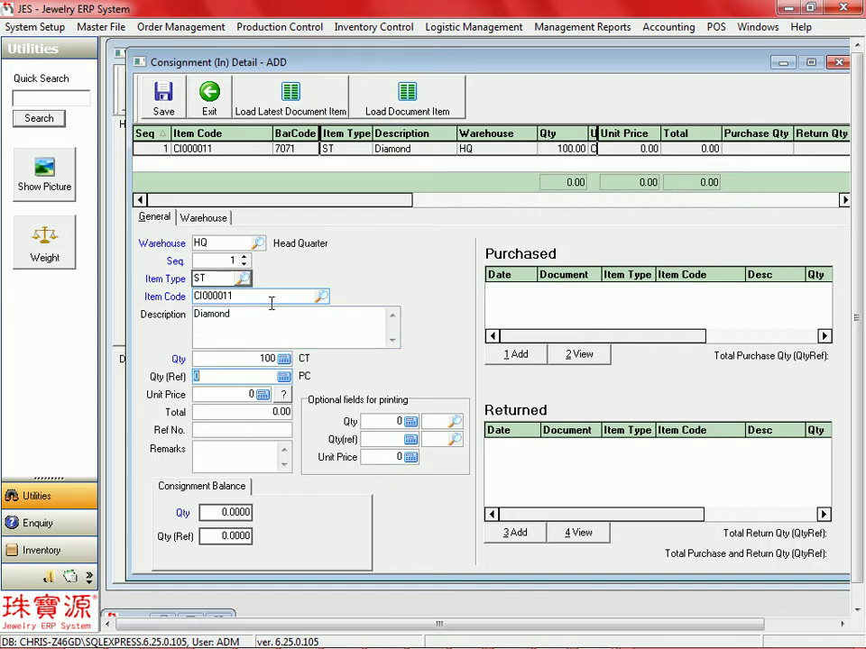
type("3000")
key("Tab")
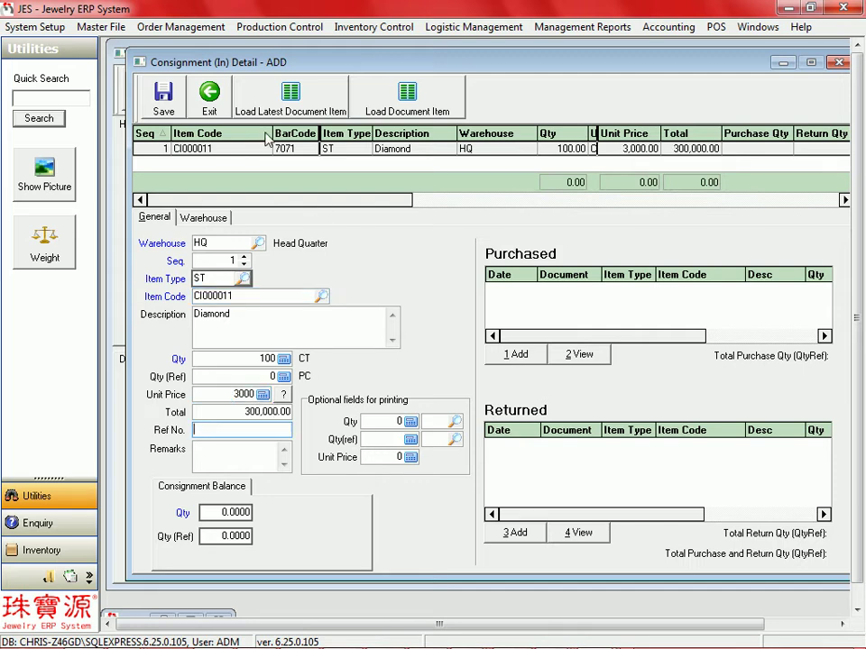
left_click(165, 97)
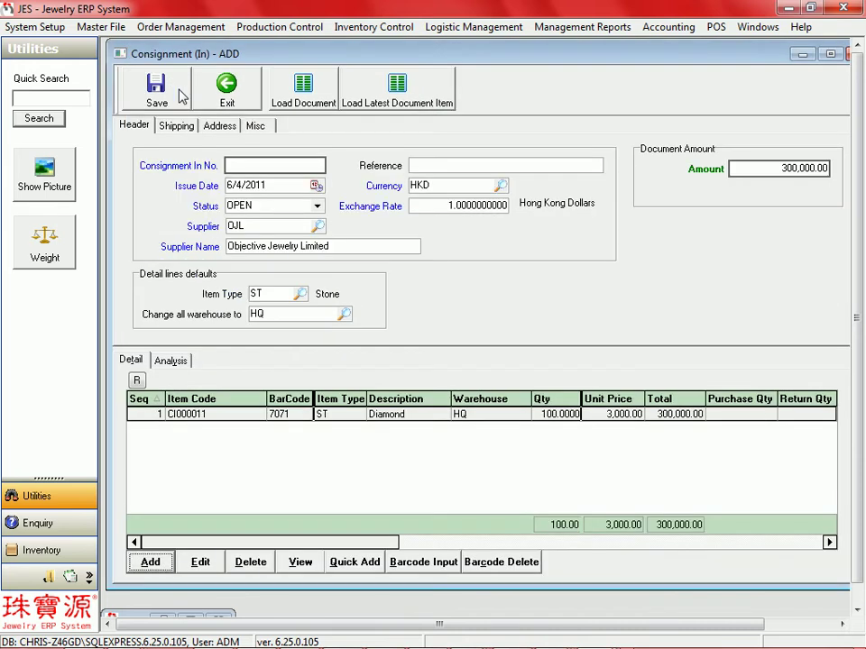
Set the consignment's status to CONFIRMED and save the document.
left_click(299, 205)
left_click(301, 207)
left_click(300, 232)
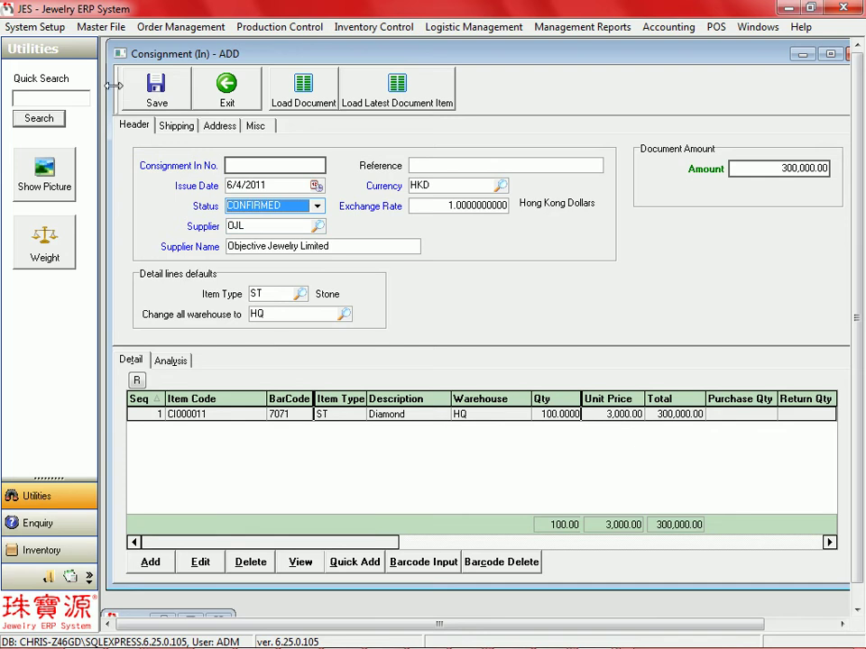
left_click(166, 101)
key("Return")
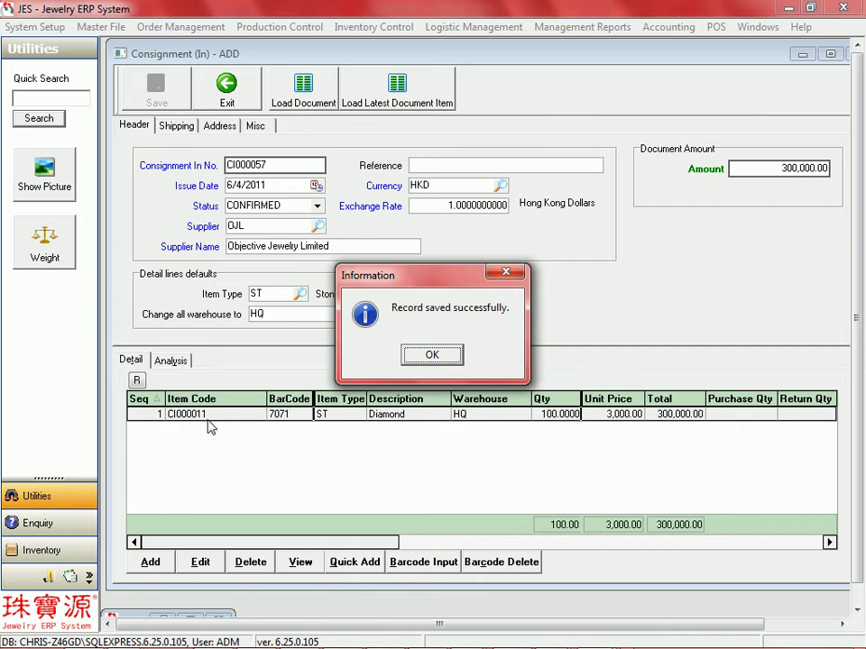
left_click(434, 358)
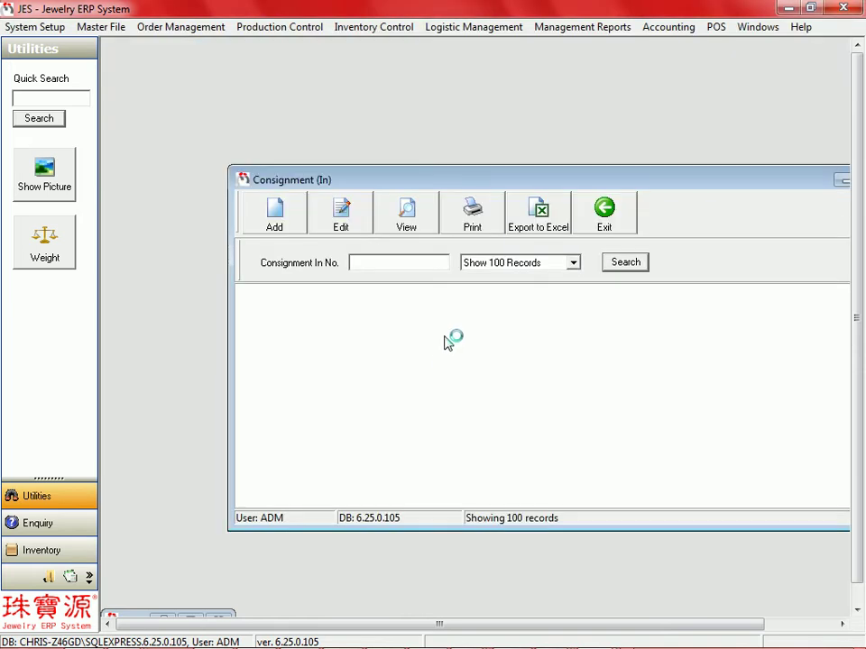
List the Consignment (In) records and preview the new document's printout in the Standard format 1 layout, then close the preview.
left_click(624, 263)
left_click_drag(560, 185, 440, 63)
left_click(353, 90)
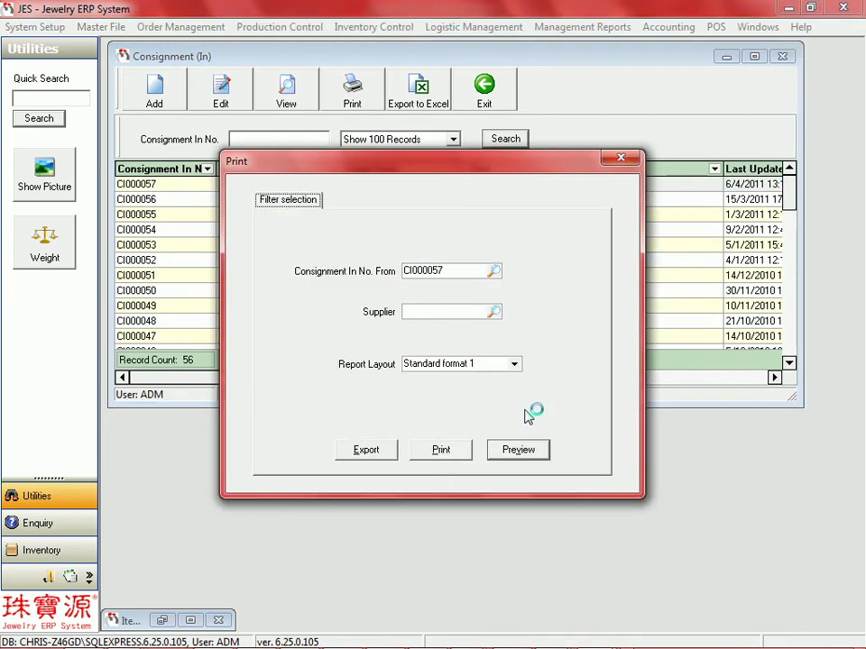
left_click(491, 365)
left_click(460, 379)
left_click(517, 450)
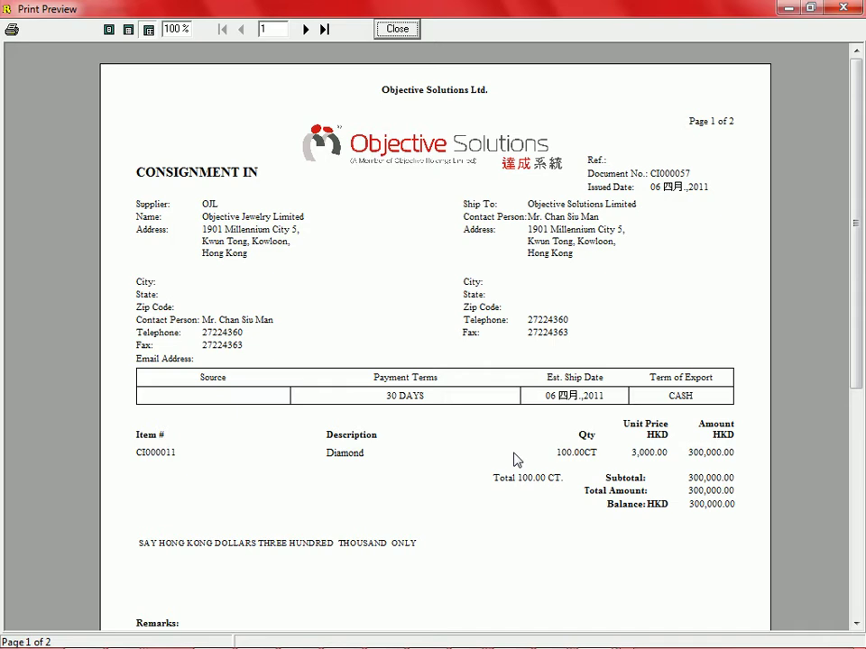
left_click(397, 29)
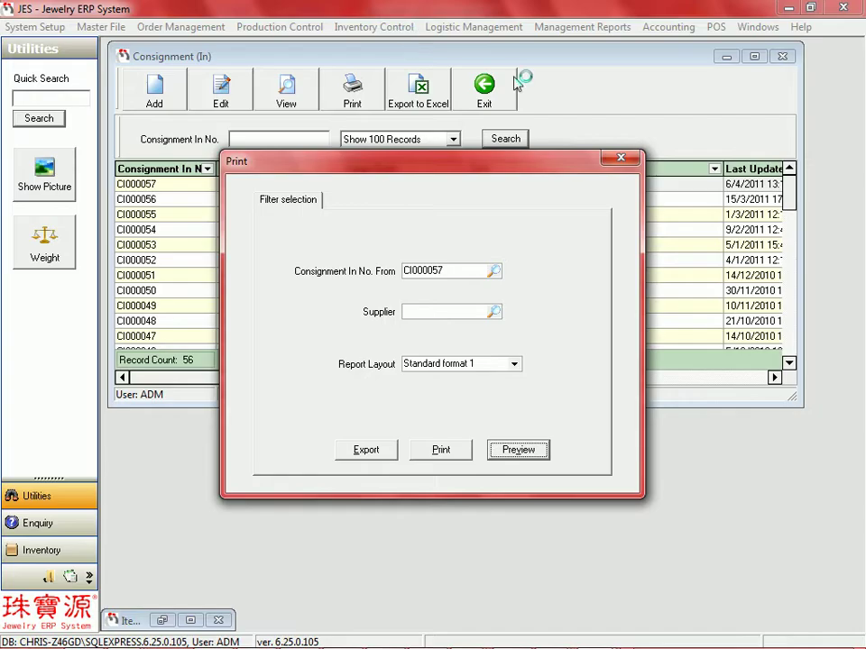
left_click(622, 160)
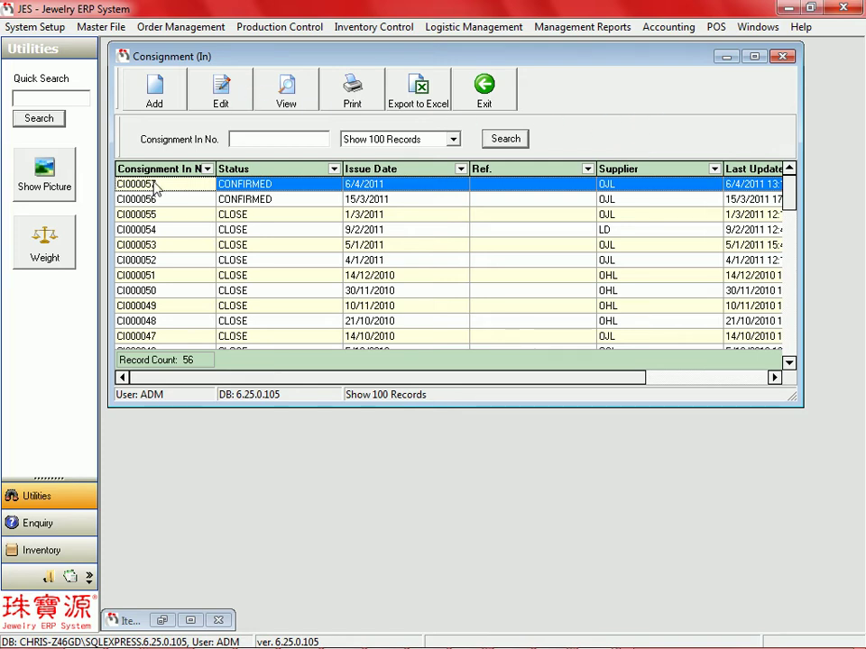
Open the newly confirmed consignment for editing and open its Diamond detail line.
left_click(221, 90)
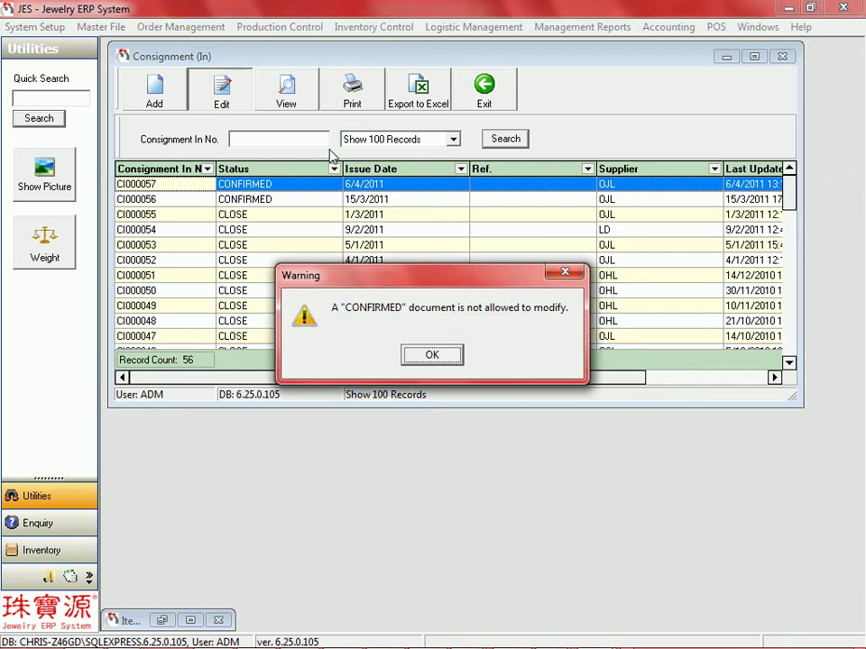
left_click(439, 354)
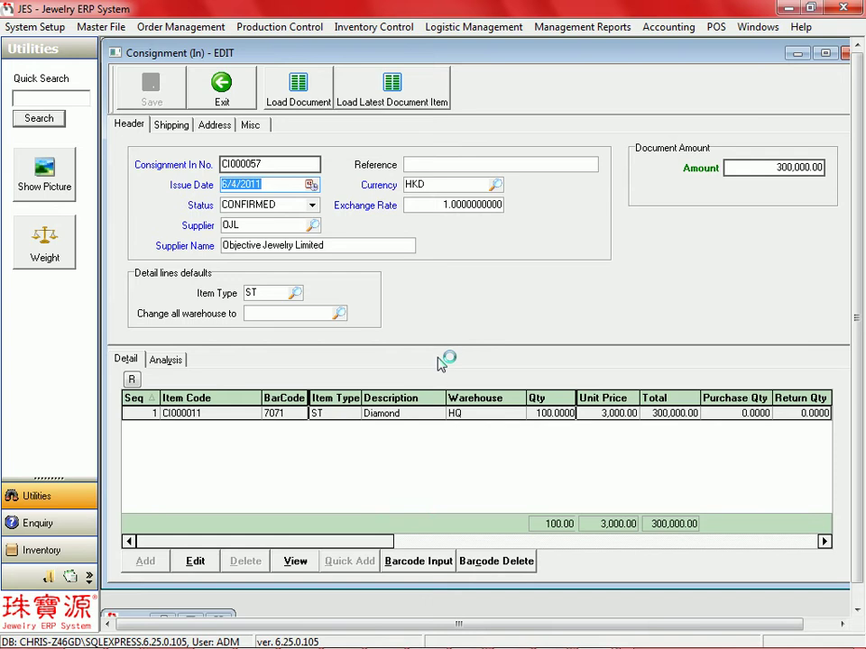
left_click(418, 417)
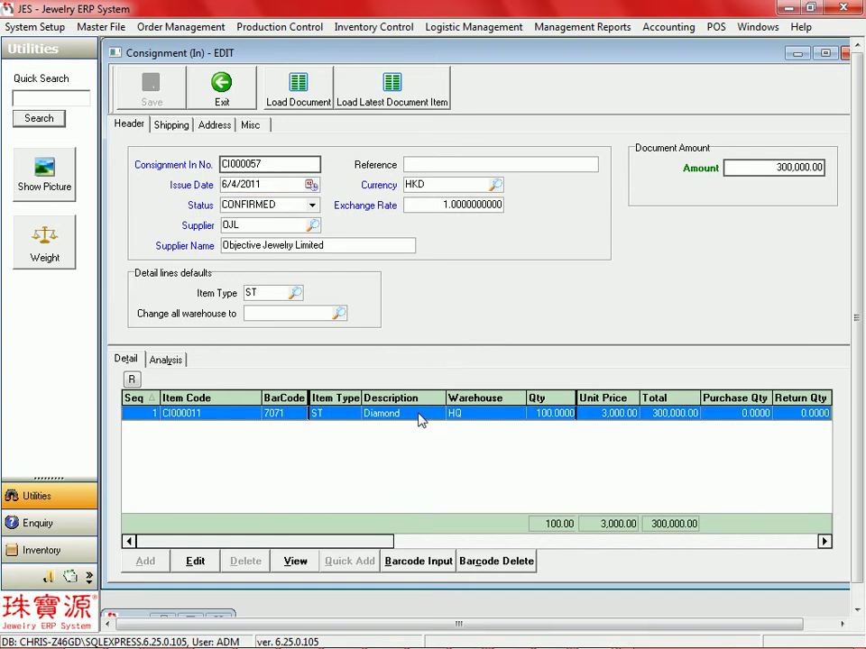
left_click(207, 562)
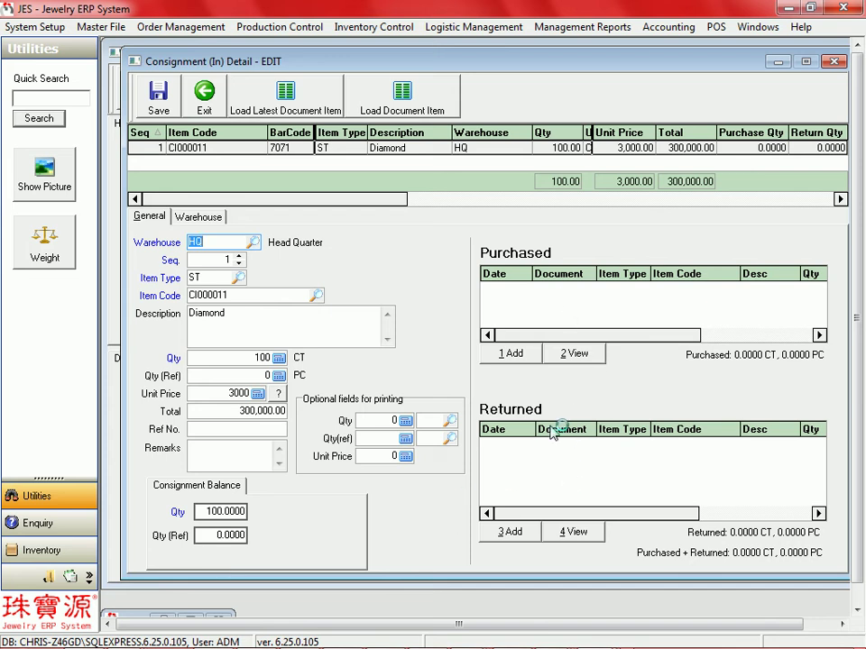
Start a purchase from the consignment line and set its destination warehouse to HKST (Hong Kong Stone).
left_click(511, 354)
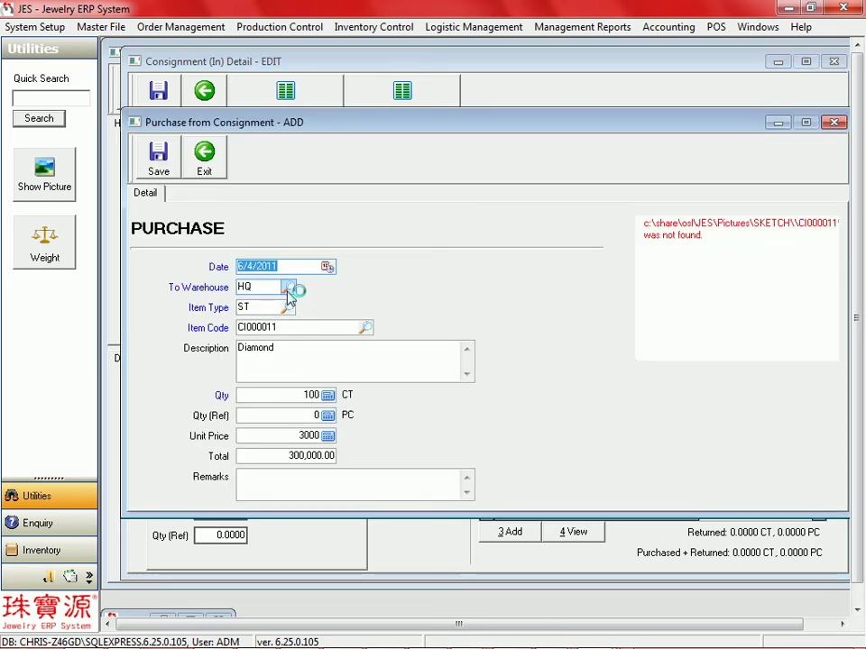
left_click(289, 286)
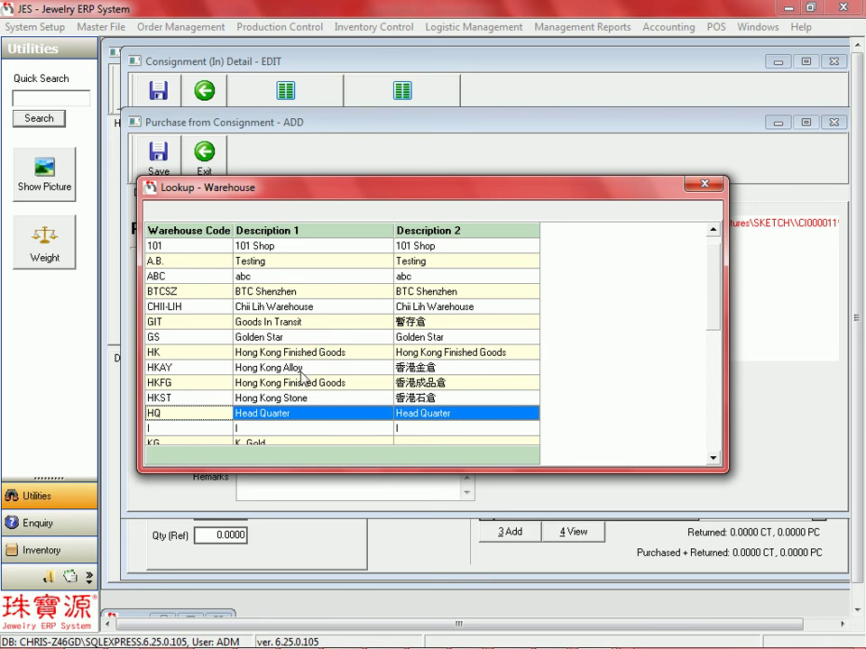
double_click(287, 399)
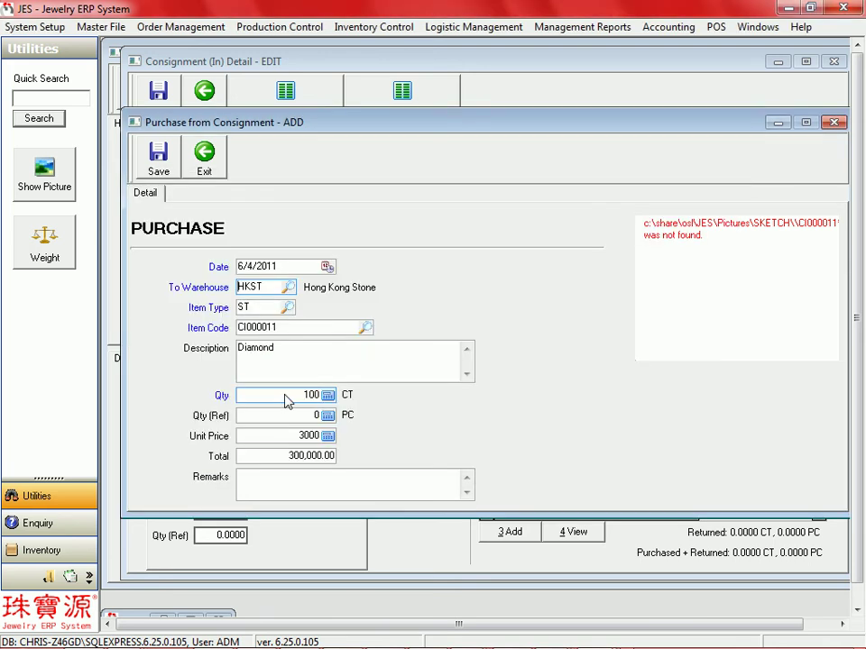
key("Tab")
key("Tab")
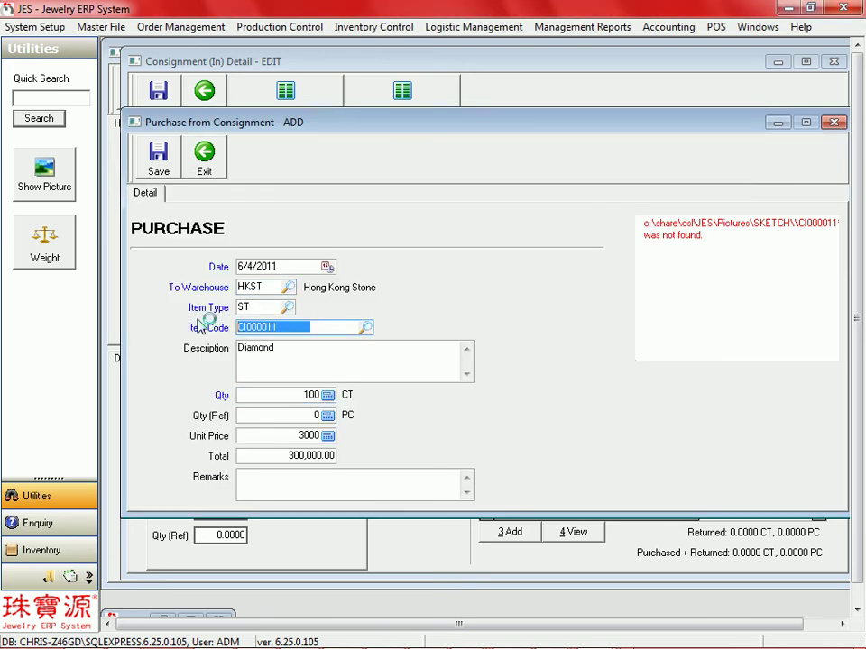
Set the purchase's item code to stone item DI7-7.5WHVS1RD.
left_click(364, 327)
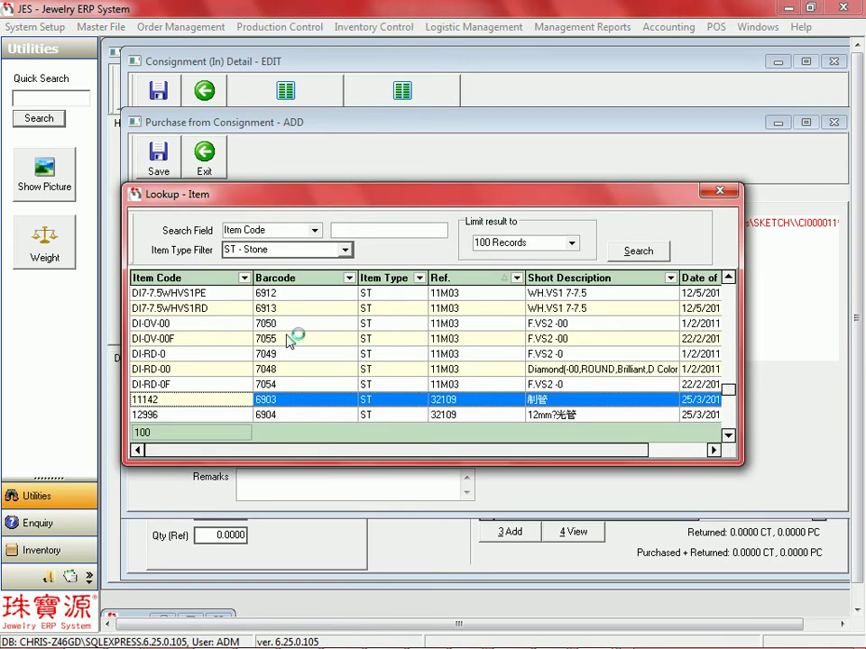
double_click(213, 309)
left_click(293, 400)
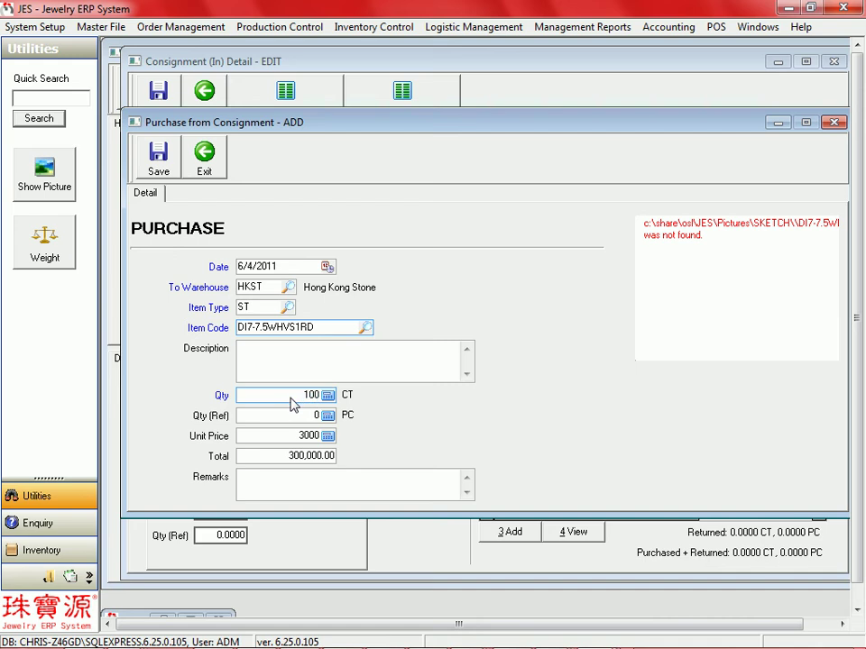
left_click(270, 330)
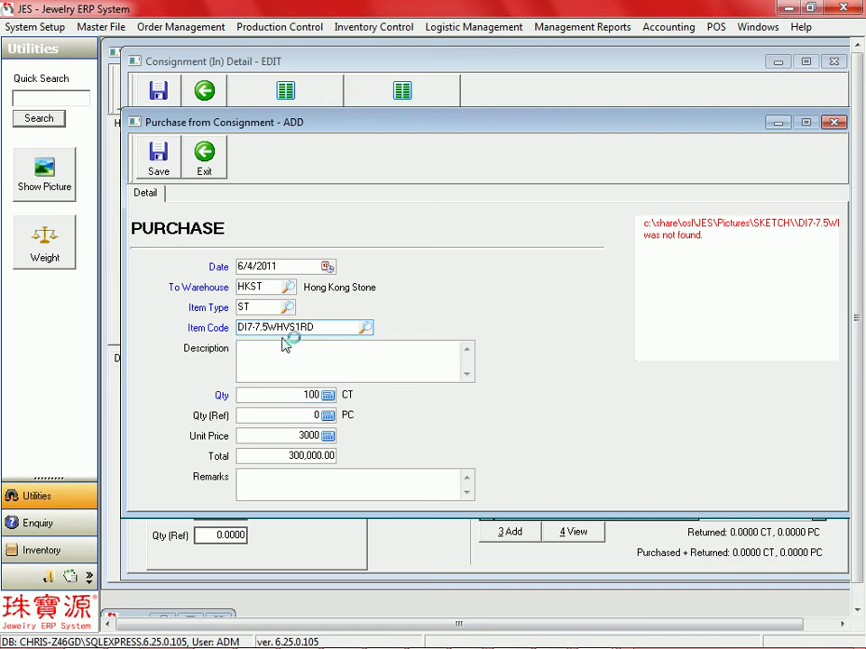
left_click(310, 330)
Set the purchase quantity to 30 CT and unit price to 2900, and save the purchase.
left_click(288, 398)
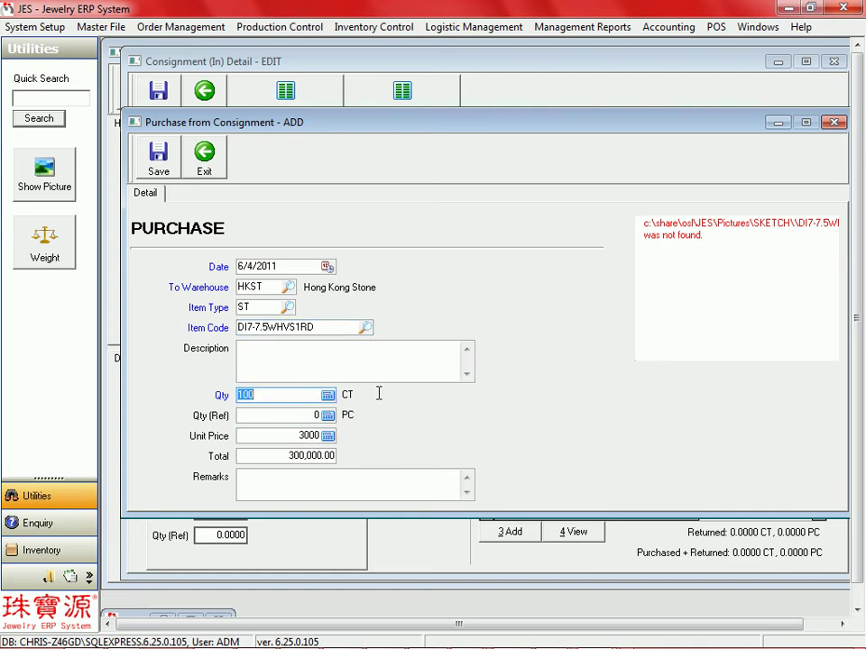
type("30")
key("Tab")
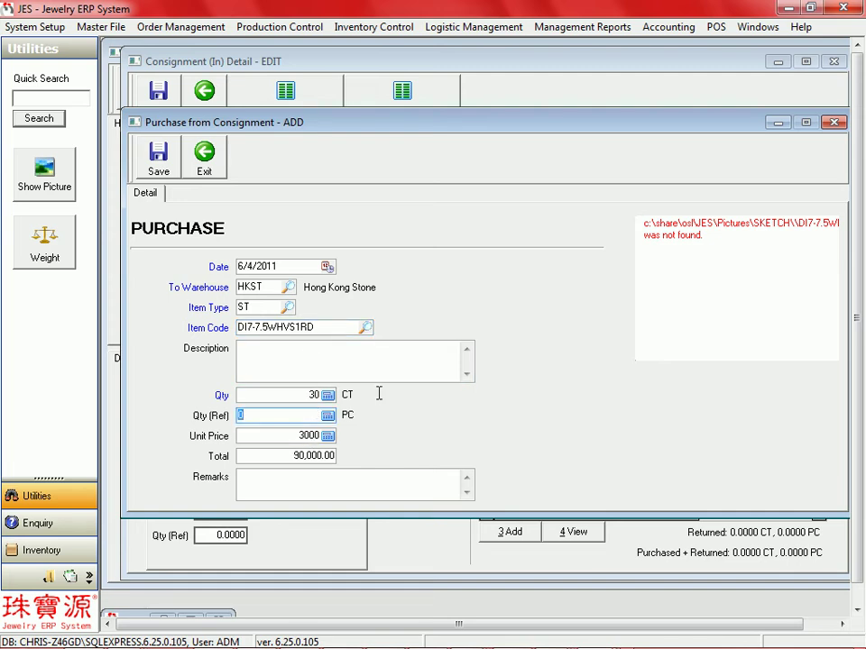
key("Tab")
type("2900")
key("Tab")
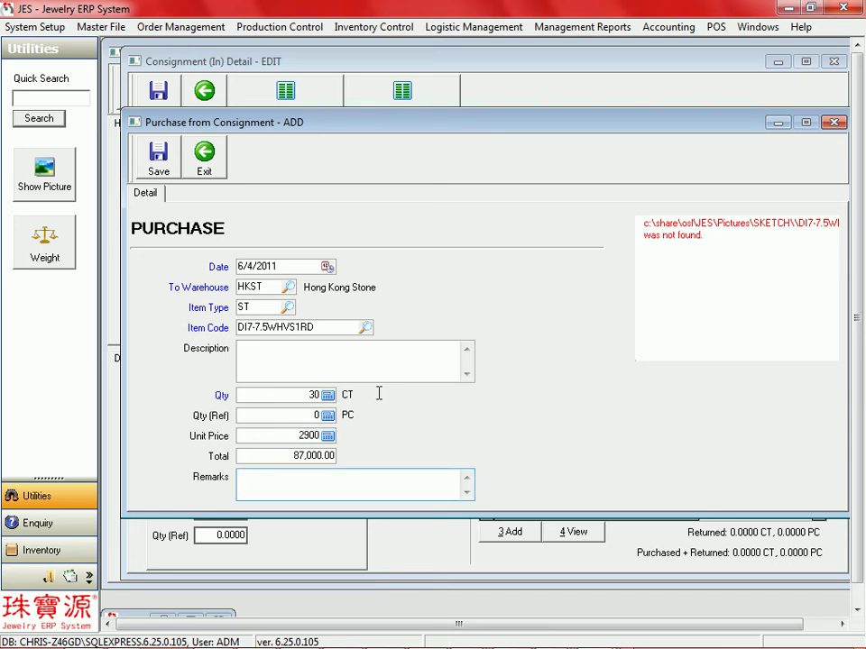
left_click(165, 160)
left_click(403, 357)
left_click(447, 360)
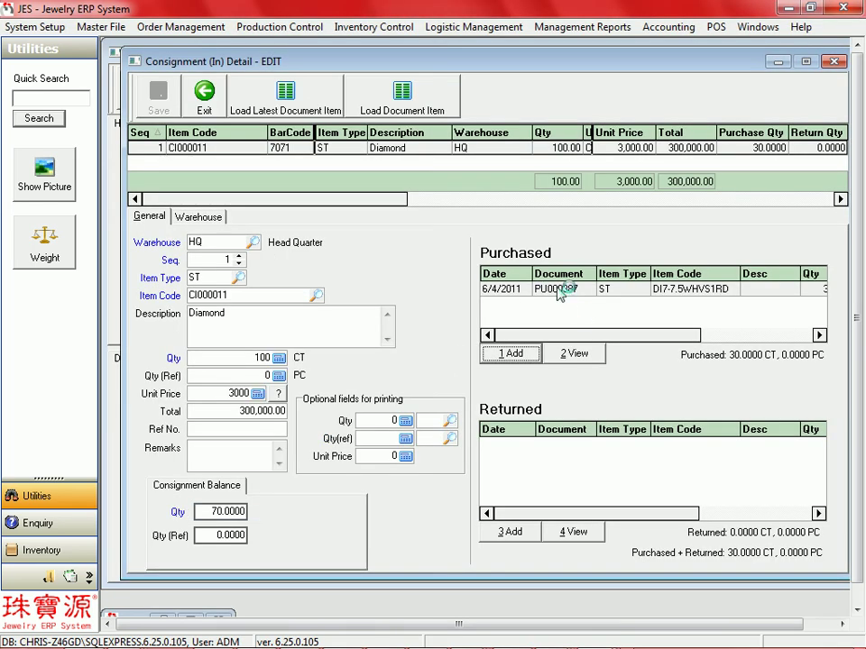
Record and save a return of the remaining 70 CT of the Diamond consignment line.
left_click(571, 290)
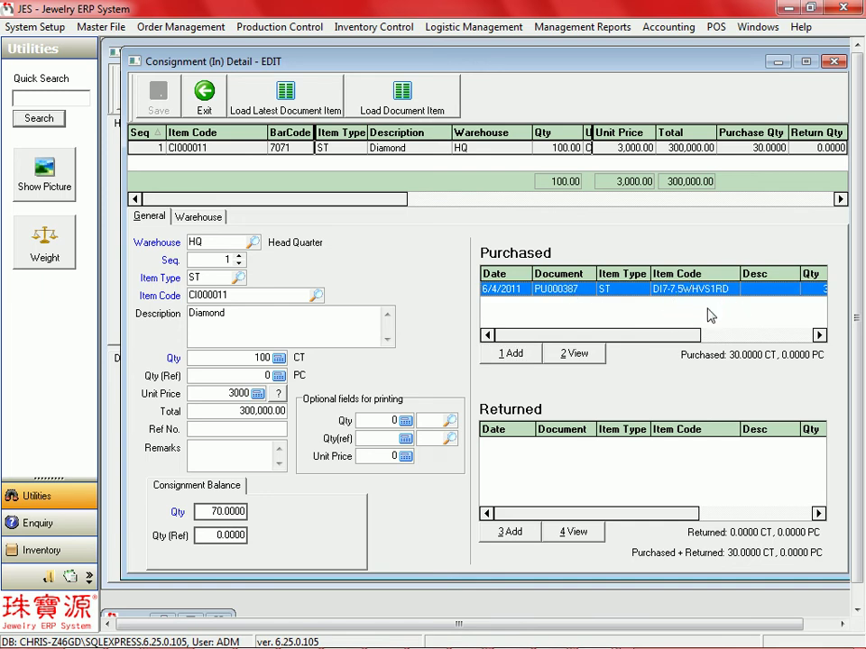
left_click(221, 512)
left_click(526, 359)
left_click(506, 533)
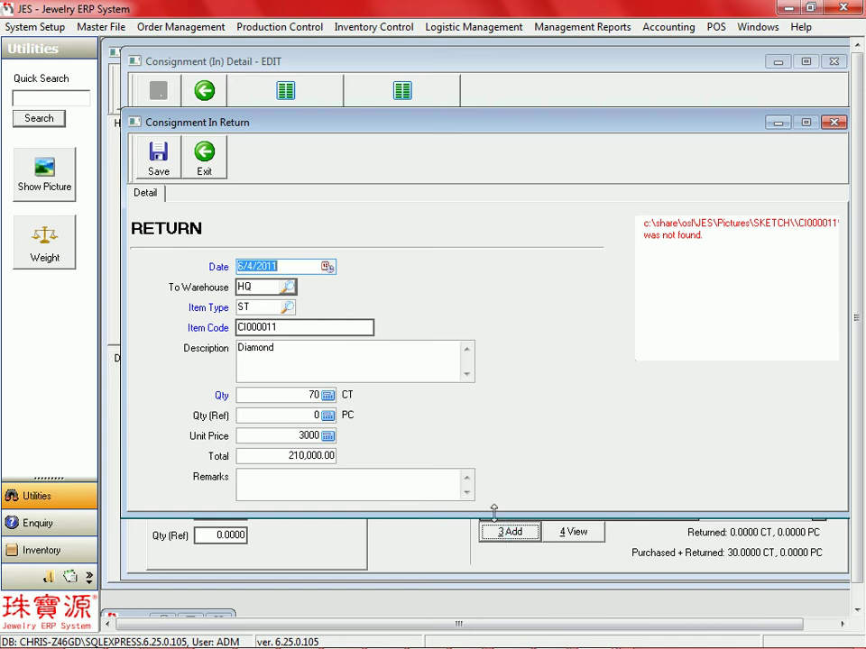
left_click(155, 163)
left_click(413, 356)
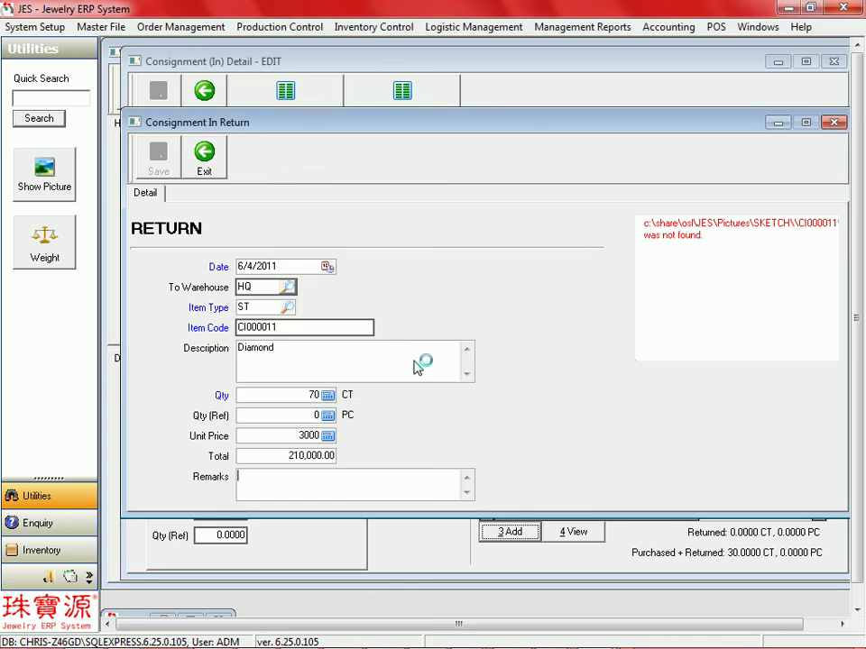
left_click(426, 361)
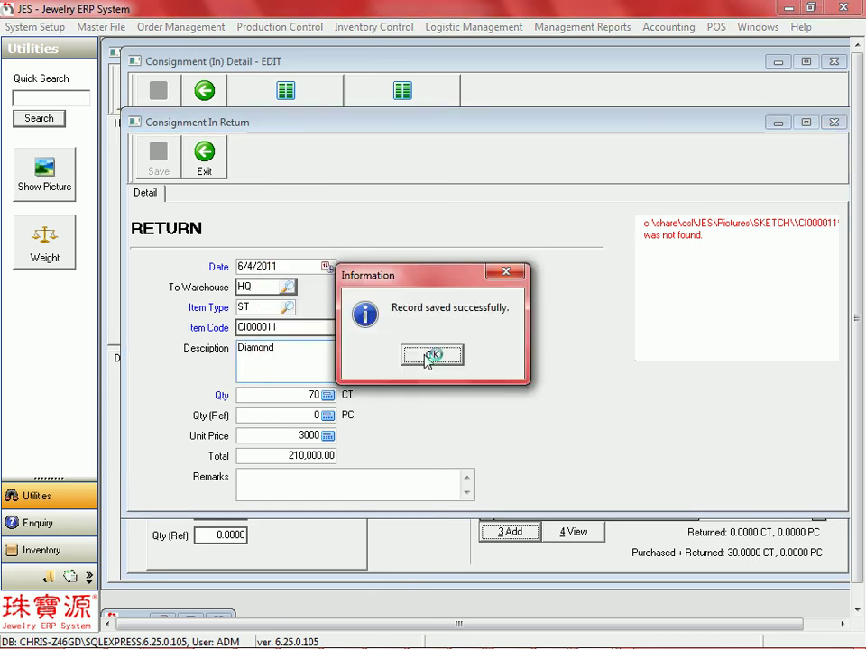
left_click(430, 357)
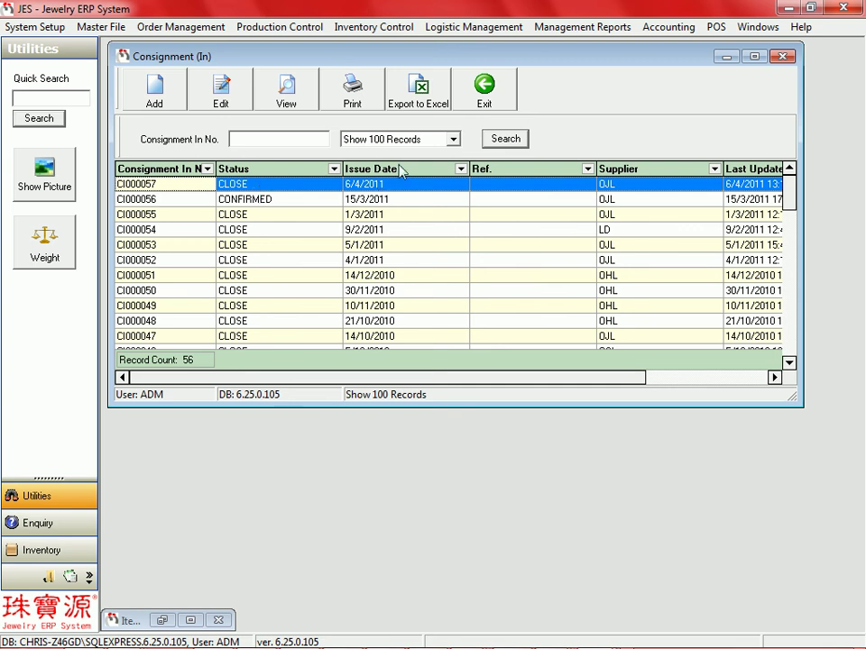
Open the Consignment (In) Listing - By Item report and filter it by status OUTSTANDING.
left_click(369, 30)
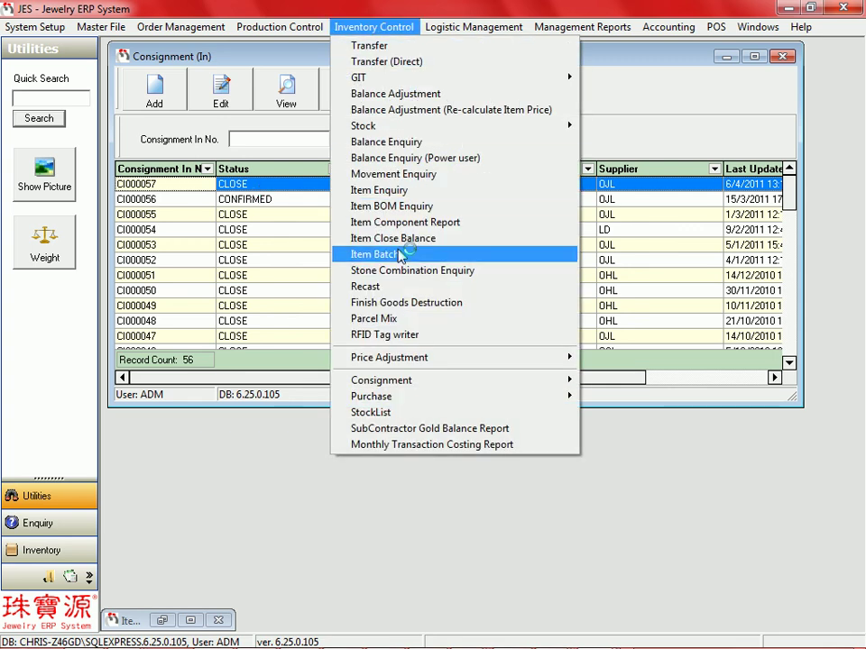
mouse_move(457, 382)
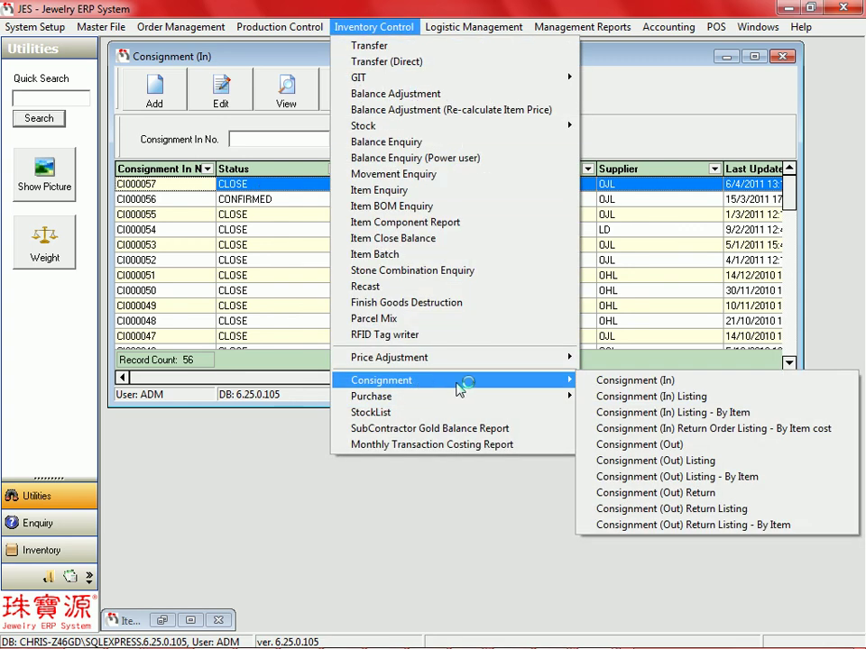
left_click(668, 414)
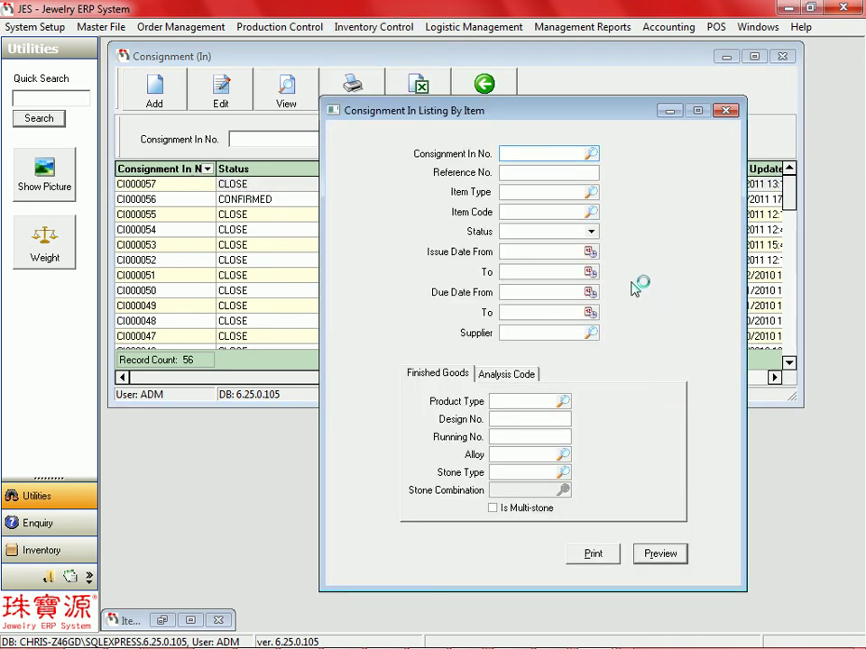
left_click(589, 232)
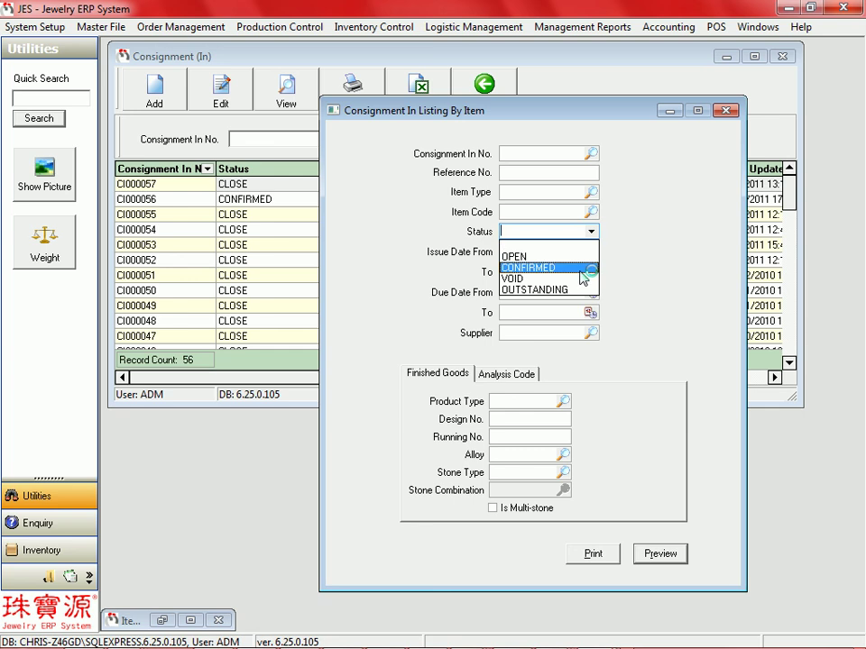
left_click(580, 290)
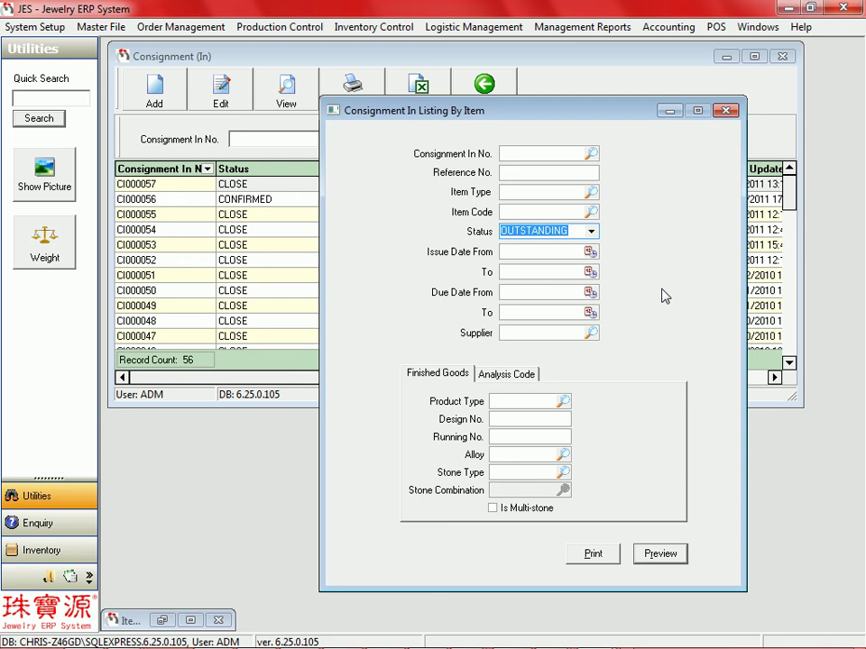
Limit the by-item listing to supplier OJL (Objective Jewelry Limited) and preview the outstanding consignment report.
left_click(591, 332)
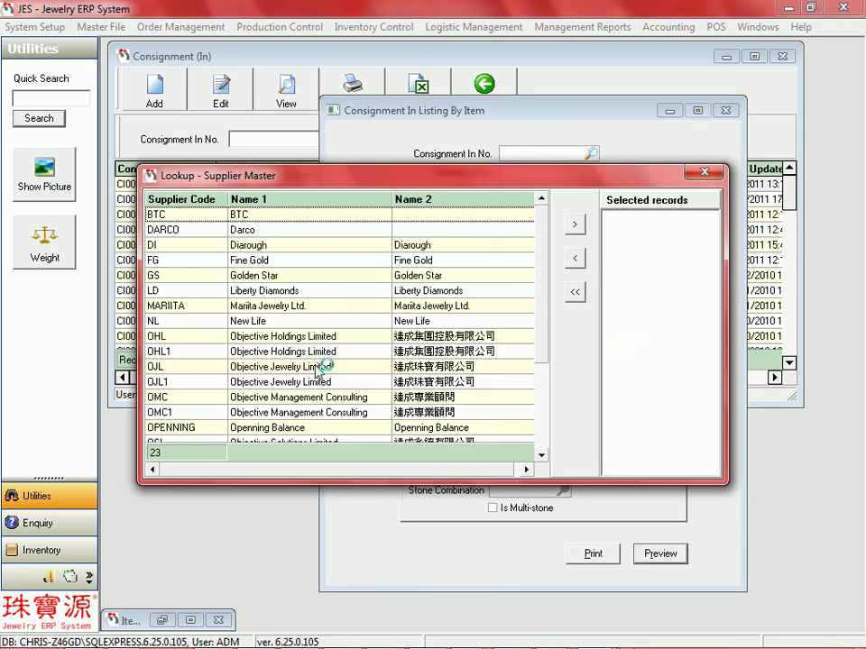
double_click(253, 366)
left_click(659, 554)
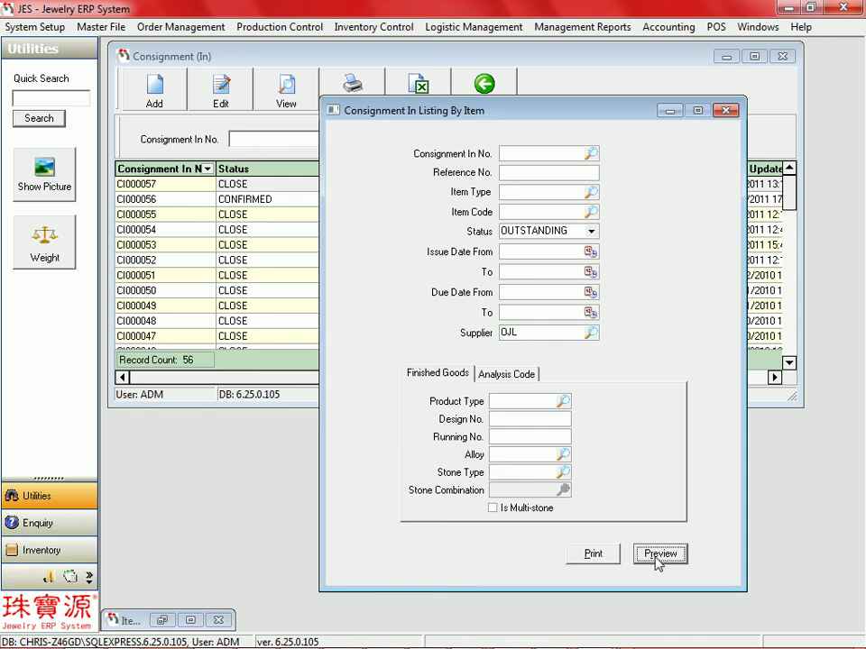
double_click(616, 183)
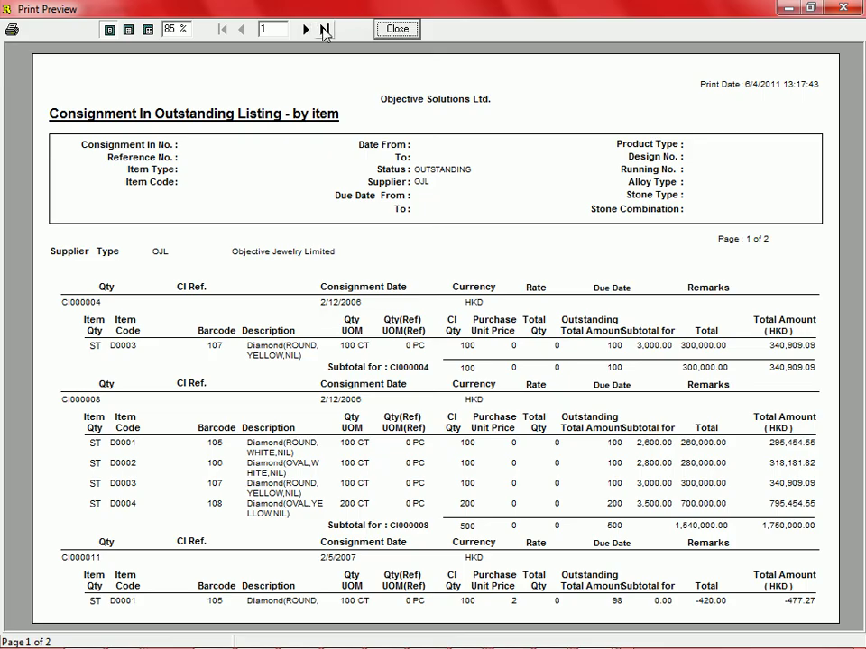
left_click(393, 30)
left_click(591, 293)
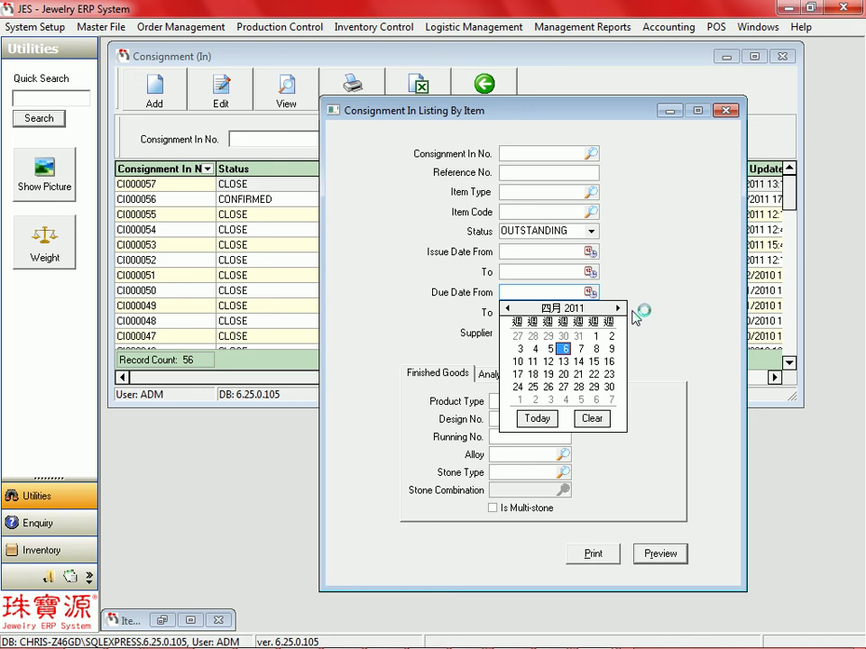
left_click(683, 286)
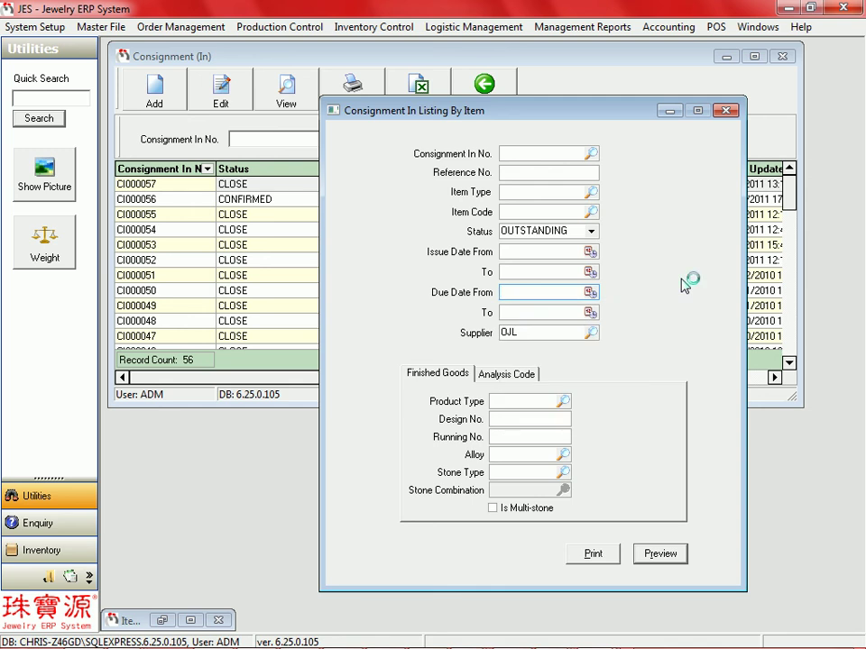